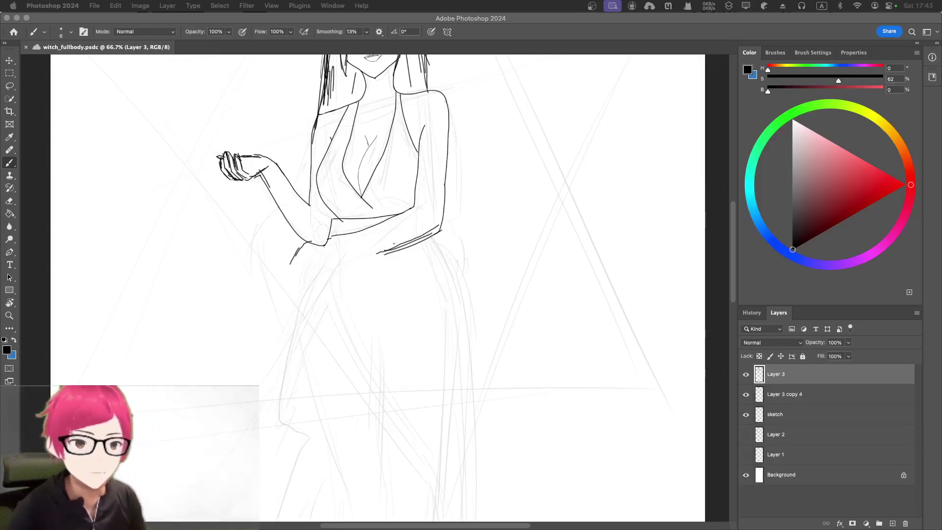
Rename Layer 3 to 'hat' and add a new empty layer above it
left_click(771, 379)
double_click(770, 377)
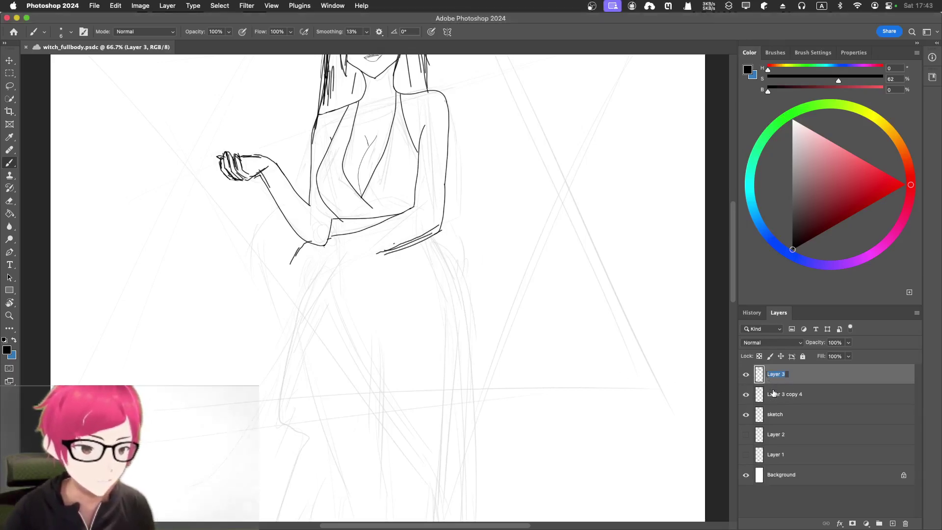
type("hat")
key("Return")
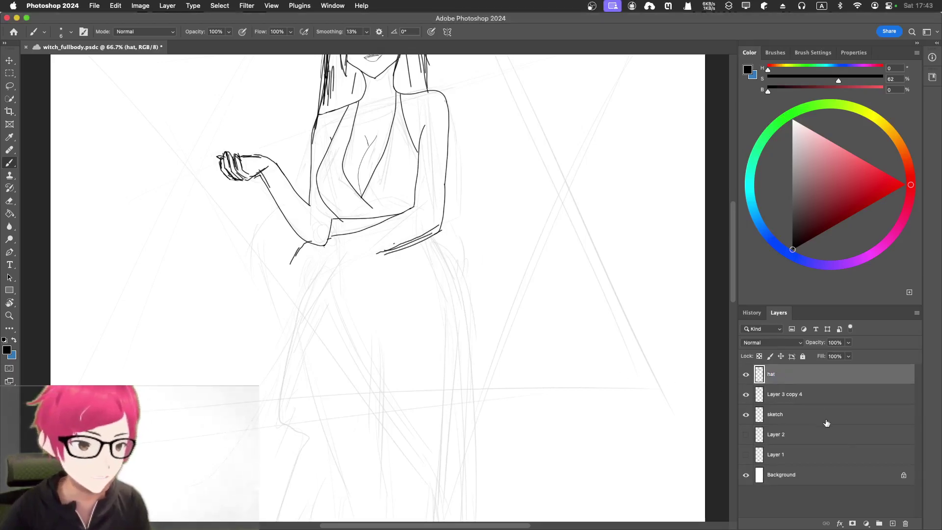
left_click(894, 523)
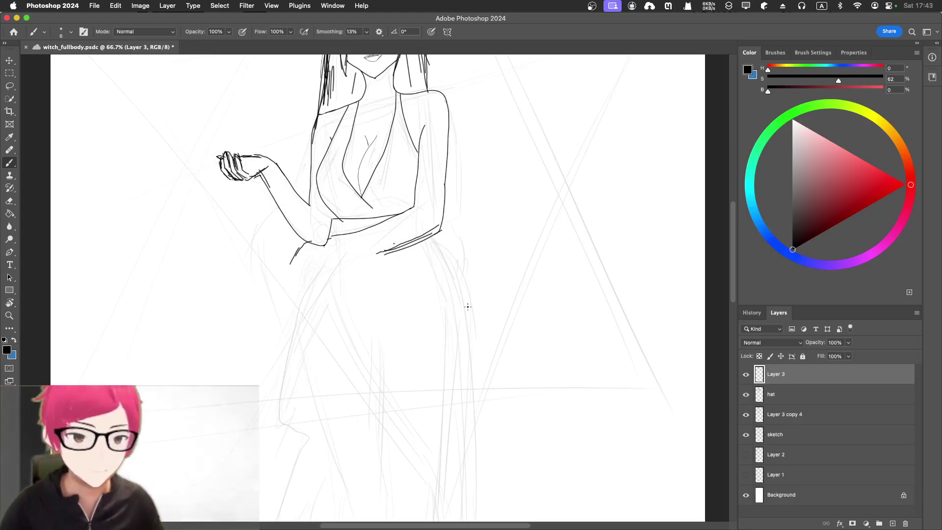
Pick the Hard Round Pressure Size preset from the Brushes panel list
left_click(775, 52)
scroll(772, 243, "down", 3)
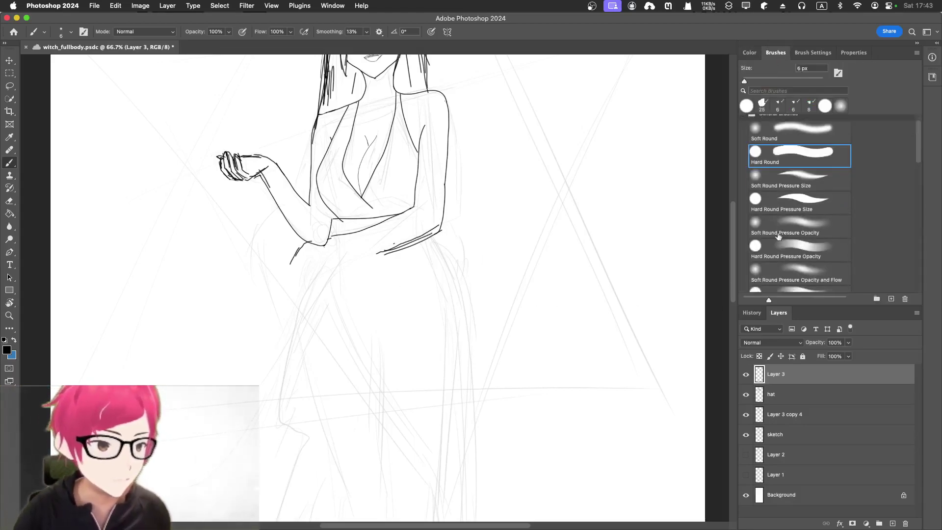
scroll(771, 246, "down", 2)
scroll(770, 246, "down", 2)
scroll(765, 240, "down", 2)
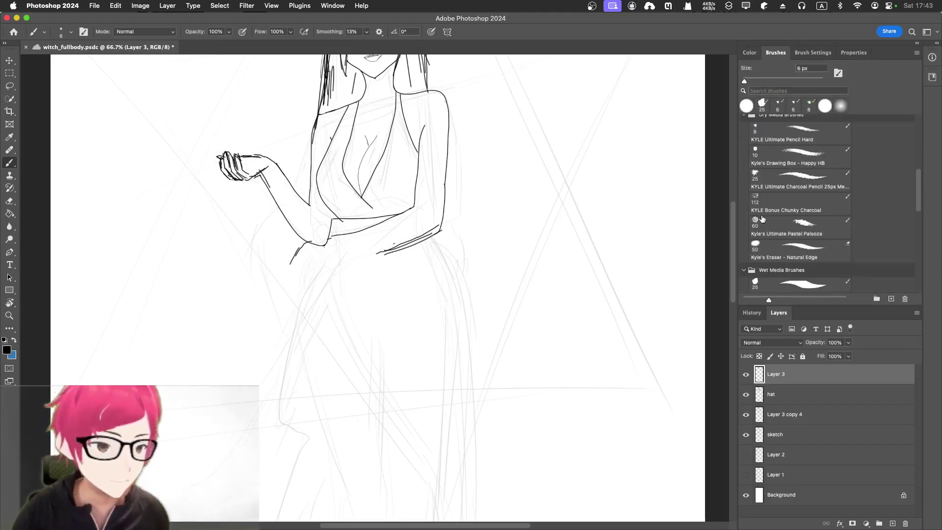
scroll(766, 237, "down", 2)
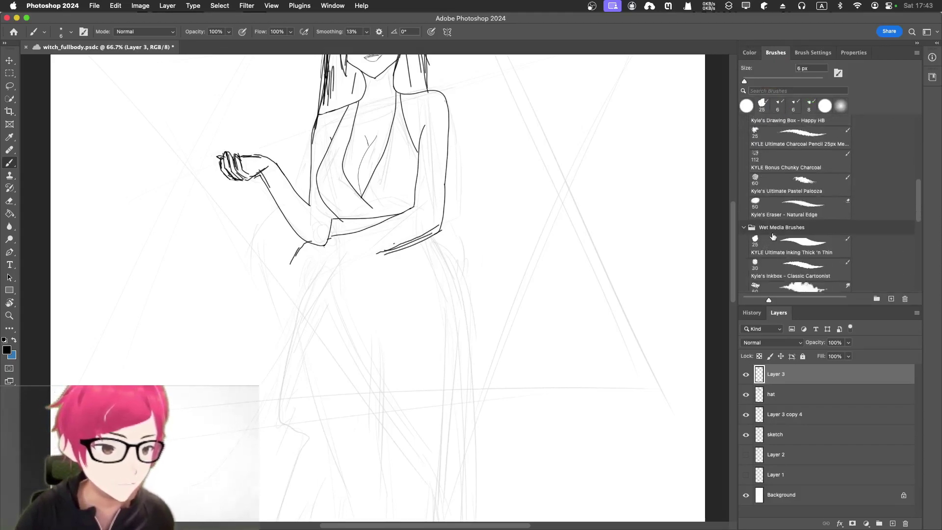
scroll(785, 207, "up", 2)
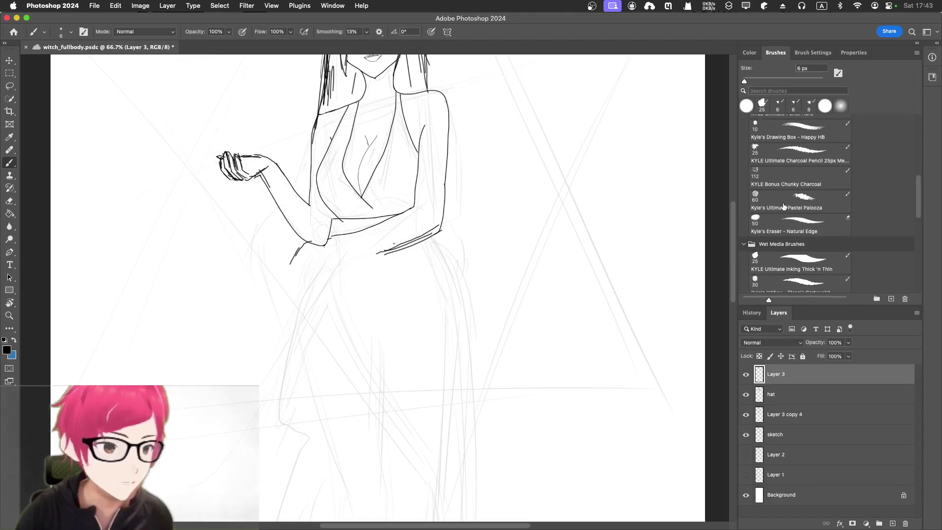
scroll(785, 207, "up", 2)
scroll(783, 207, "up", 2)
scroll(784, 210, "up", 2)
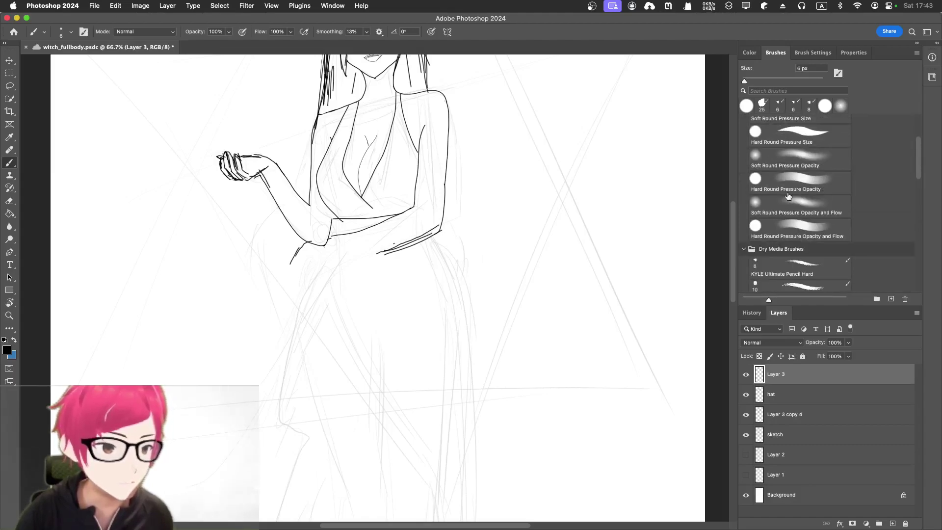
scroll(784, 212, "up", 2)
left_click(799, 178)
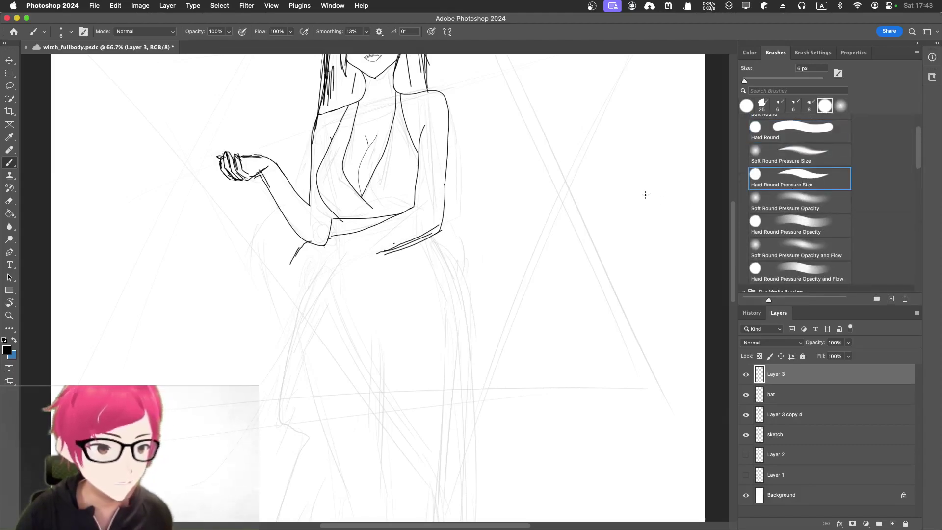
After undoing a test stroke, ink the lowered hand, its fingers and the hip line
mouse_move(578, 130)
left_mouse_down()
mouse_move(505, 221)
mouse_move(490, 291)
left_mouse_up()
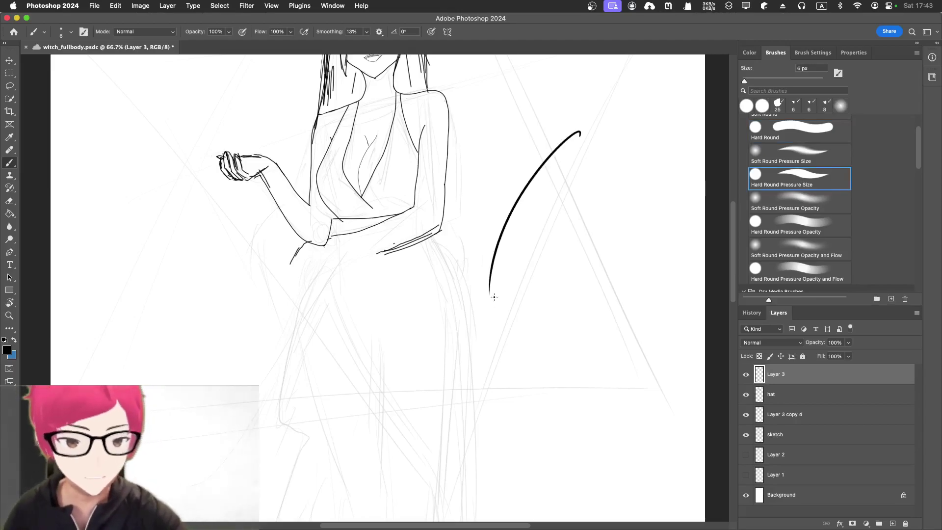
key("super+z")
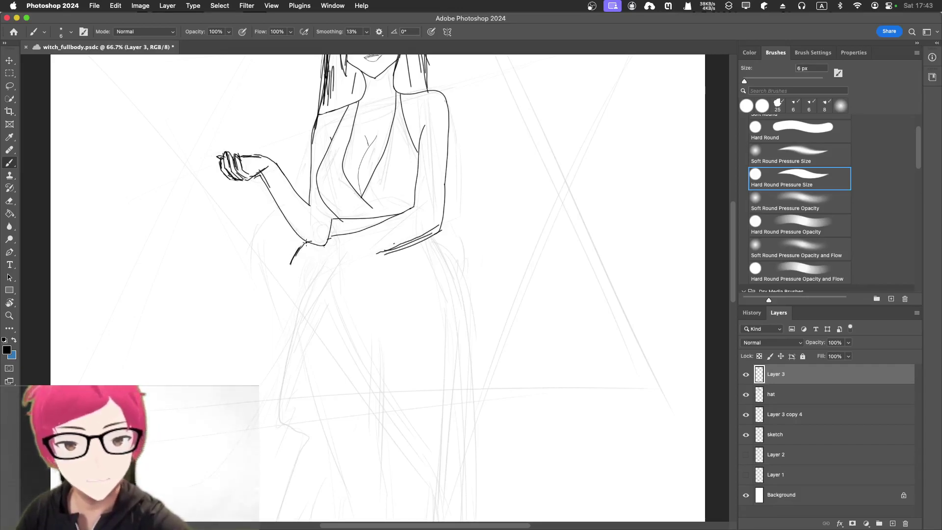
left_click_drag(305, 242, 294, 261)
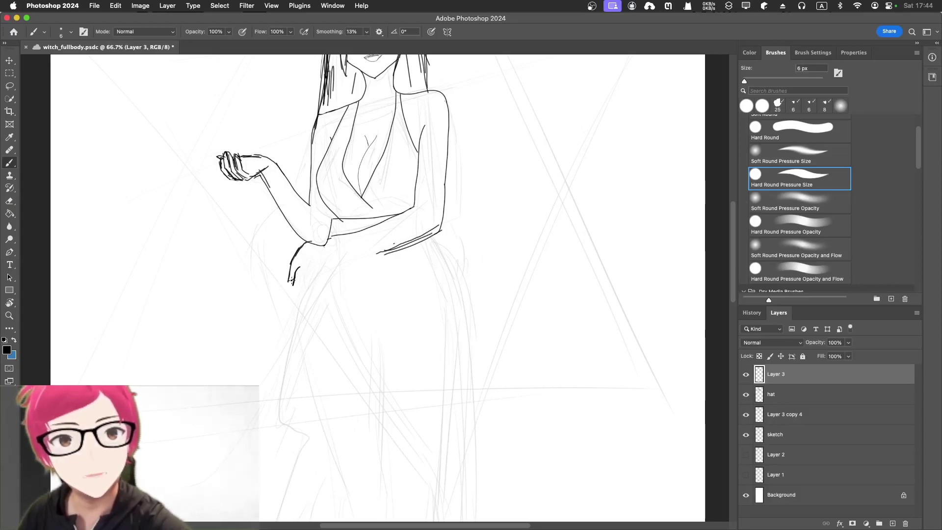
key("e")
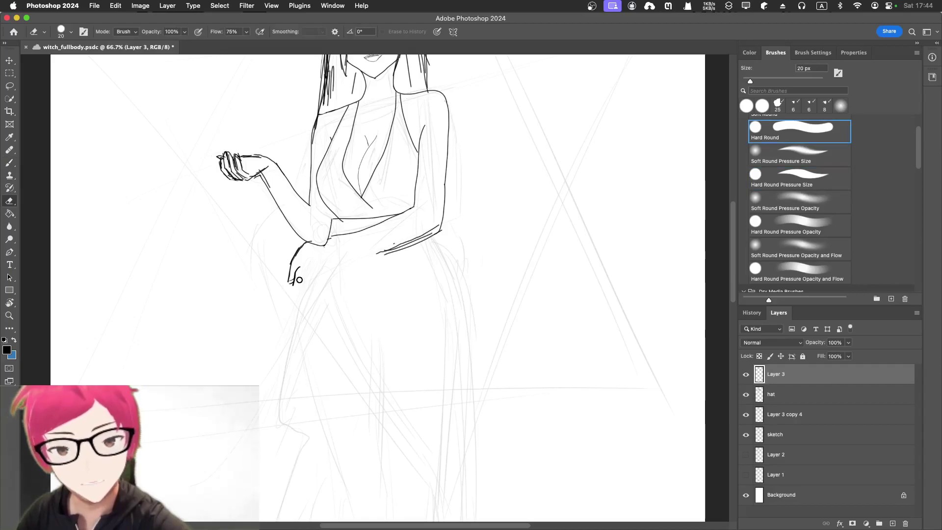
key("b")
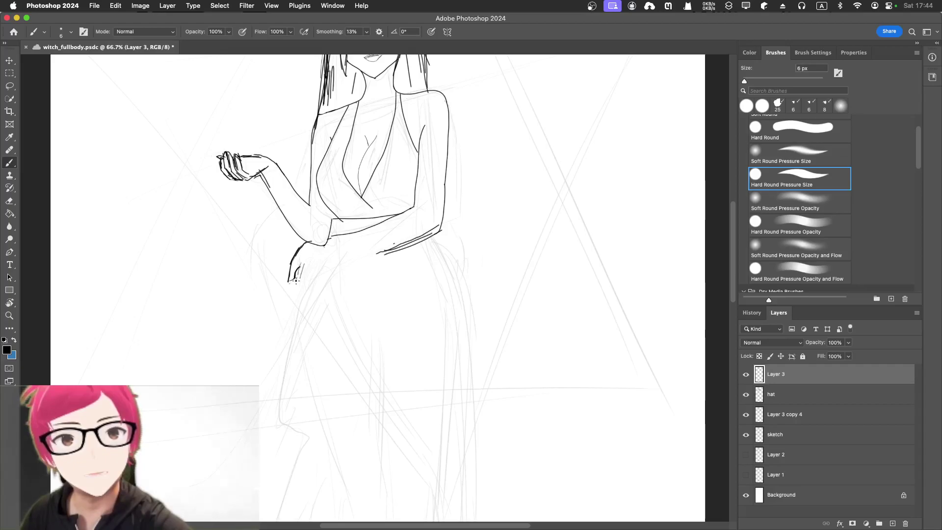
left_click_drag(300, 292, 300, 290)
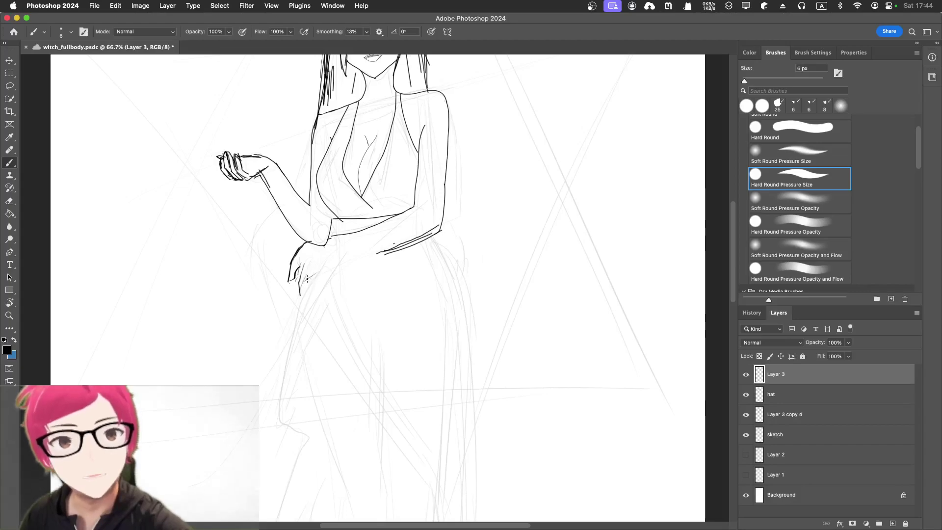
left_click_drag(325, 261, 375, 254)
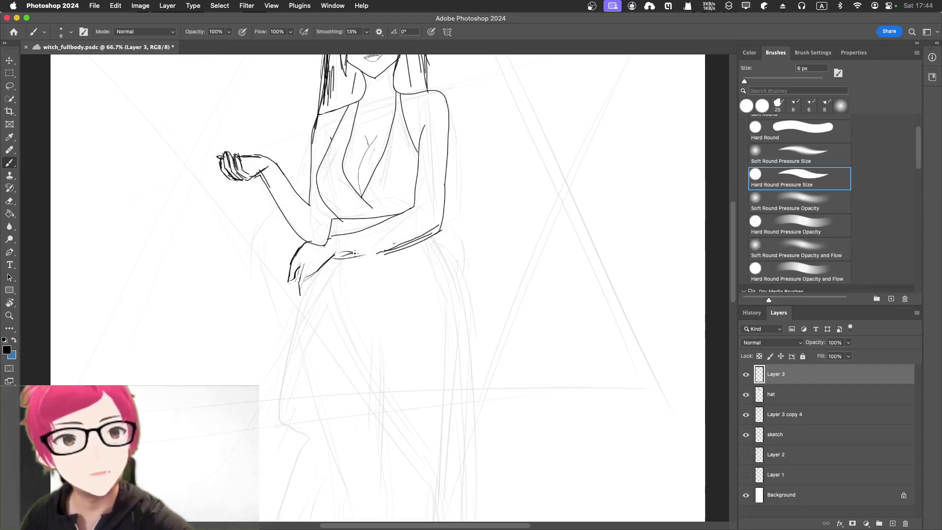
left_click_drag(370, 253, 398, 251)
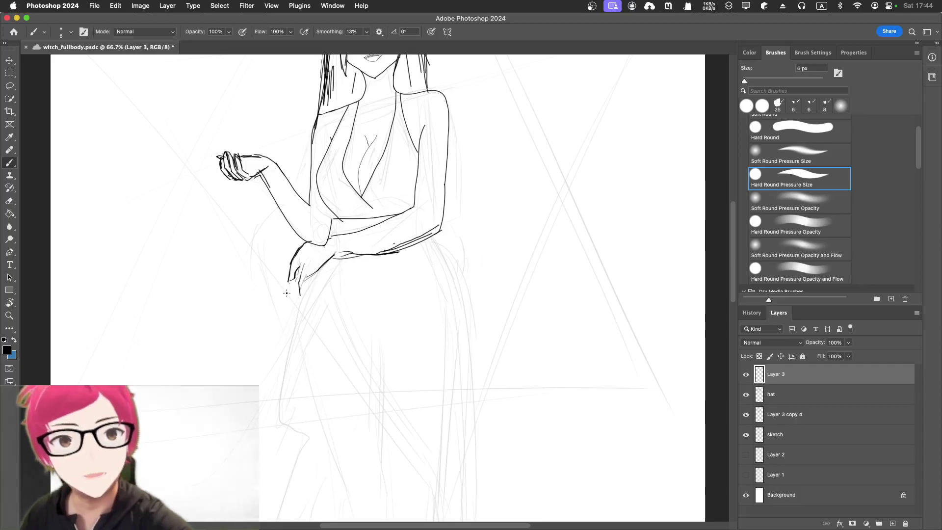
Ink the leg line below the hand, erasing and redrawing it, plus a second line beside it
mouse_move(287, 317)
left_mouse_down()
mouse_move(294, 295)
mouse_move(271, 406)
left_mouse_up()
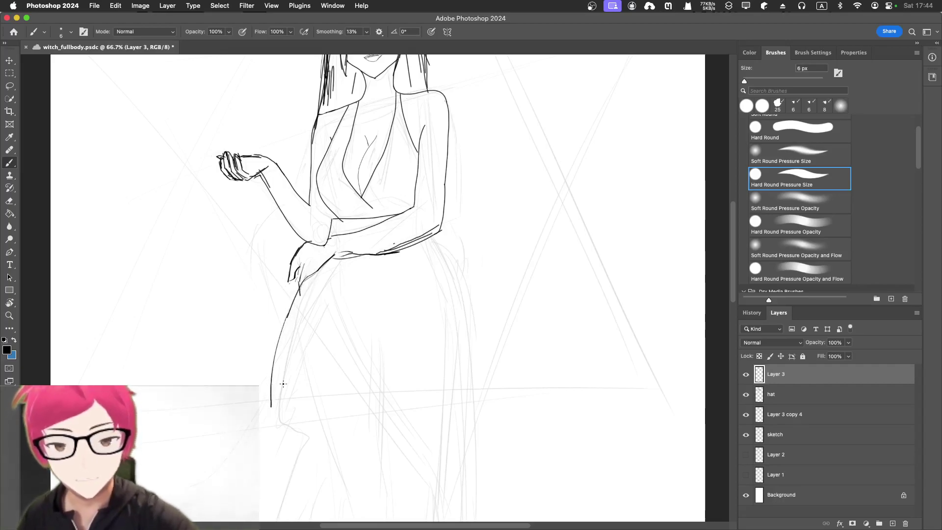
key("e")
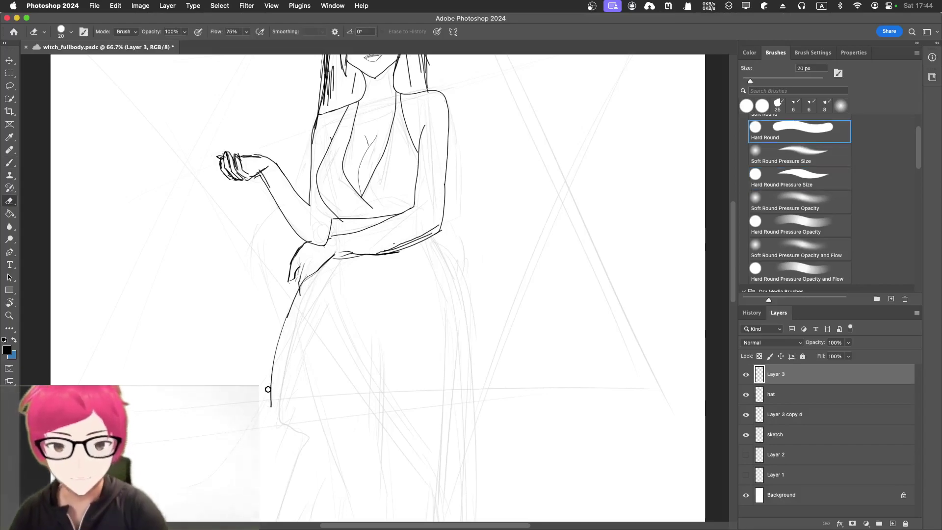
mouse_move(272, 367)
left_mouse_down()
mouse_move(275, 376)
mouse_move(280, 336)
left_mouse_up()
key("b")
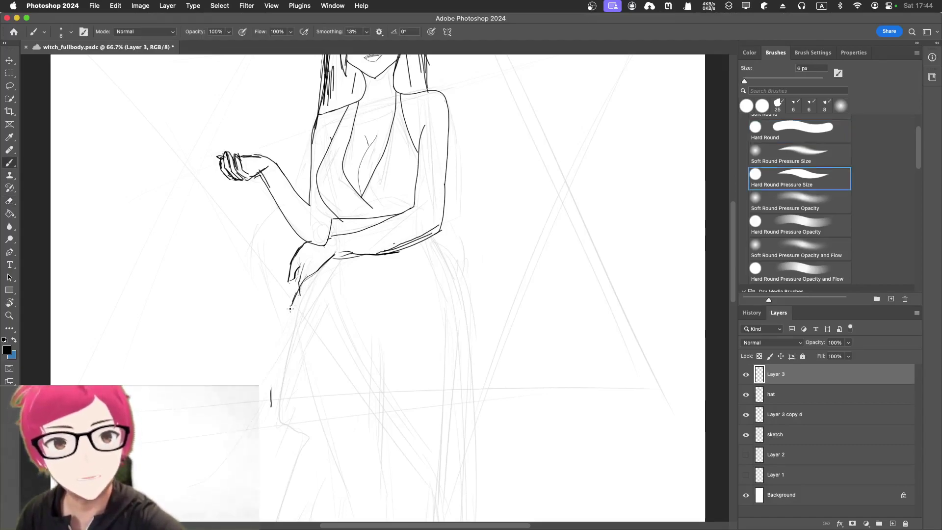
left_click_drag(289, 309, 274, 379)
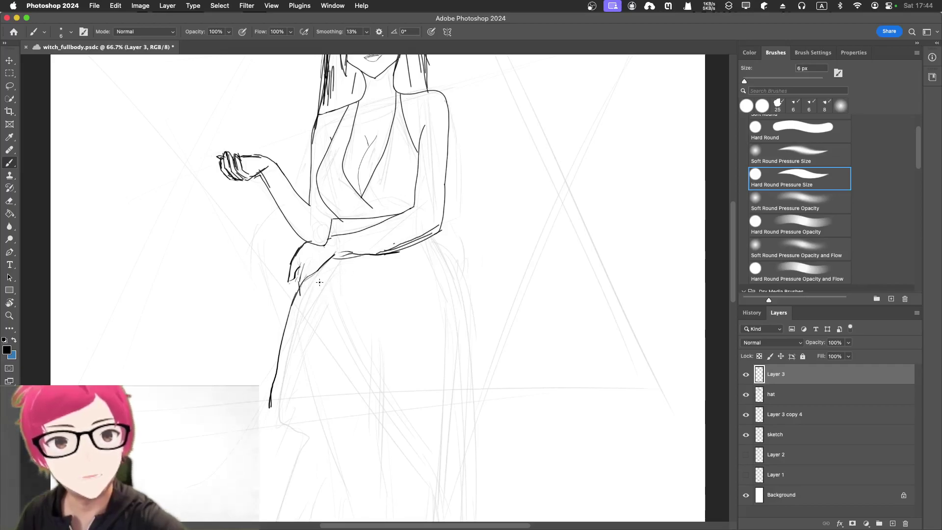
mouse_move(320, 281)
left_mouse_down()
mouse_move(269, 417)
mouse_move(276, 389)
left_mouse_up()
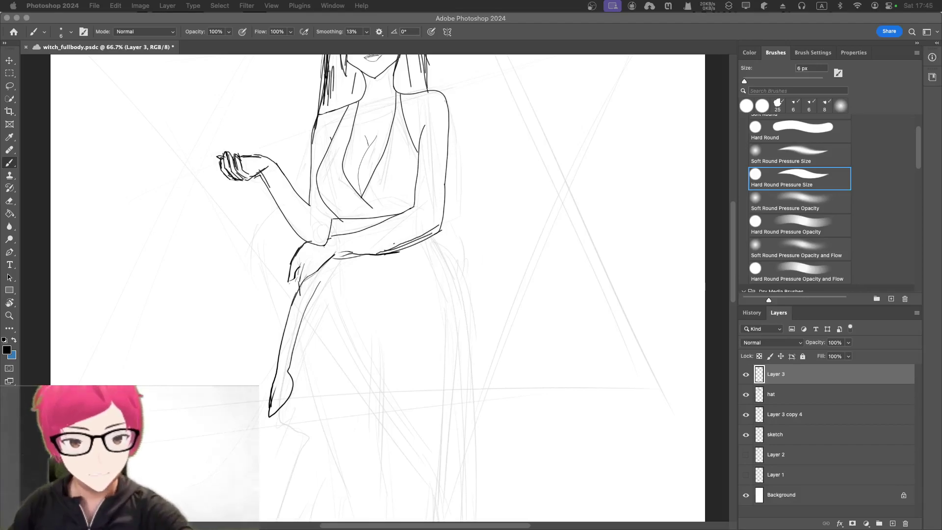
left_click(321, 284)
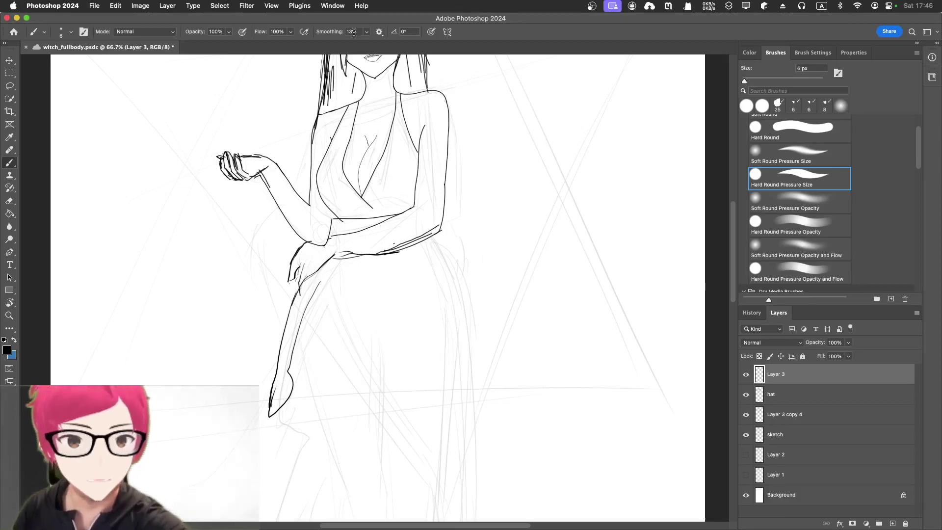
Raise stroke smoothing to 47% and ink the dress-front curve, leg bottom and foot
left_click_drag(366, 31, 381, 43)
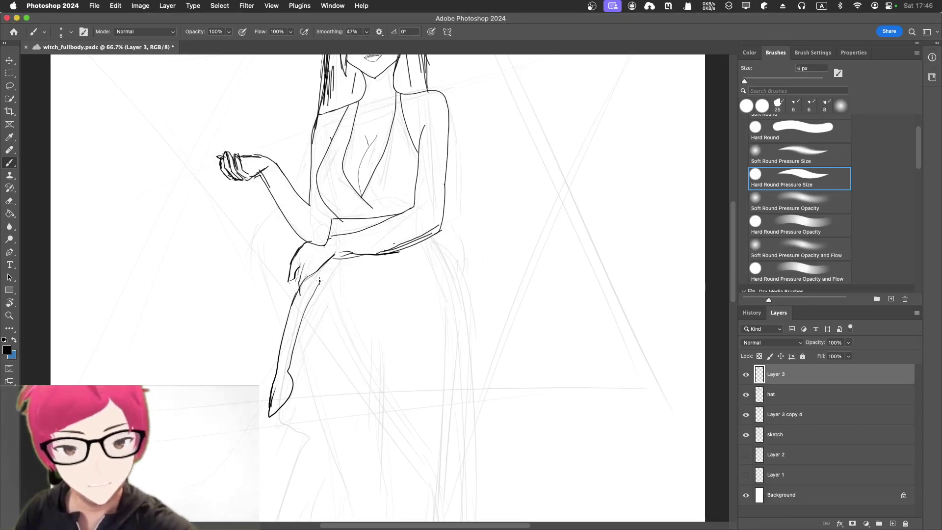
left_click_drag(319, 282, 409, 453)
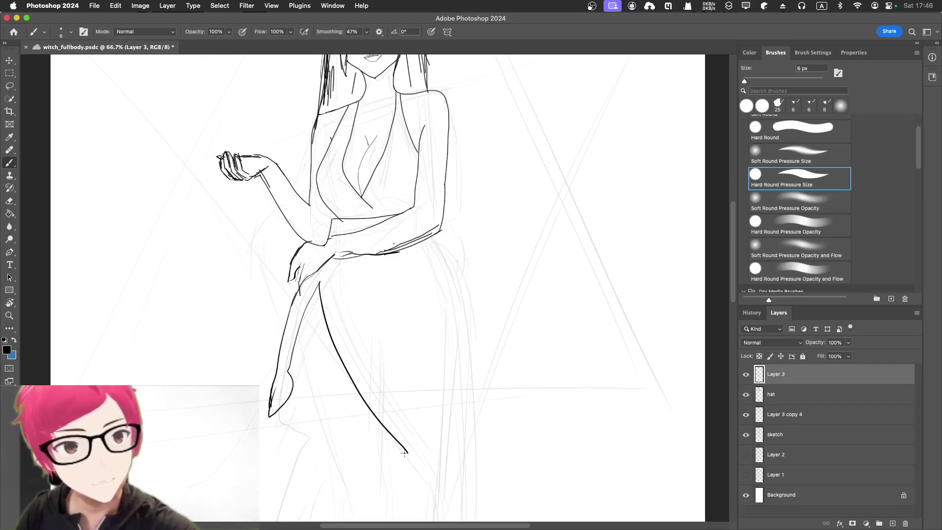
mouse_move(268, 417)
left_mouse_down()
mouse_move(300, 442)
mouse_move(283, 488)
left_mouse_up()
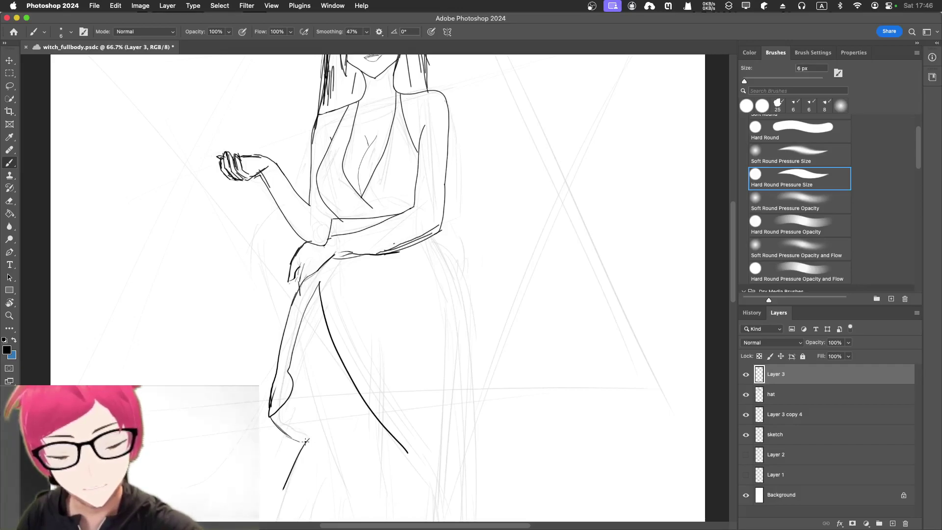
left_click_drag(291, 438, 316, 450)
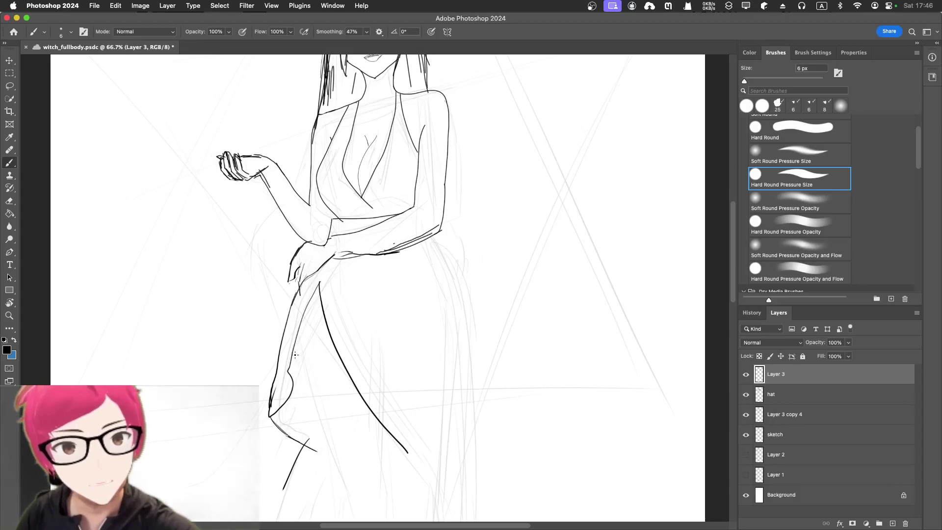
Ink the line down the leg and a vertical lower-skirt fold, undoing one stray stroke
left_click_drag(295, 351, 309, 419)
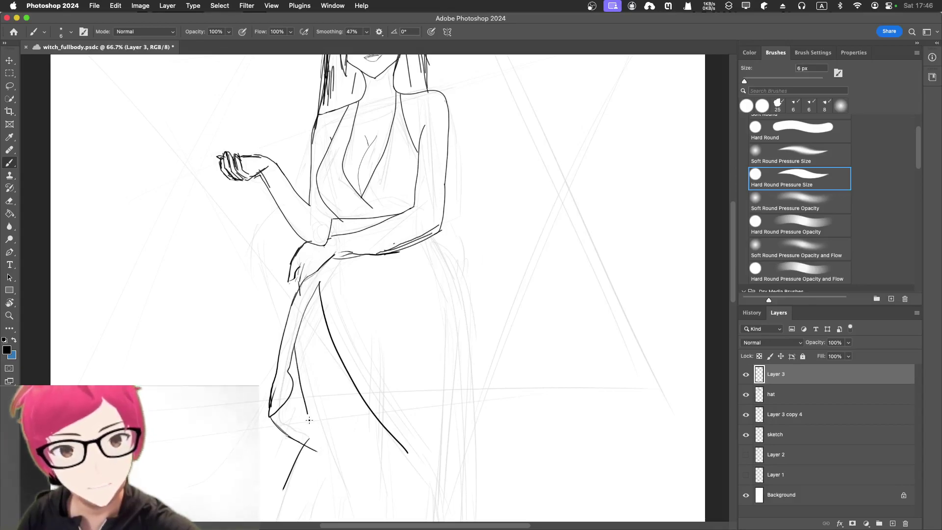
left_click_drag(329, 478, 337, 514)
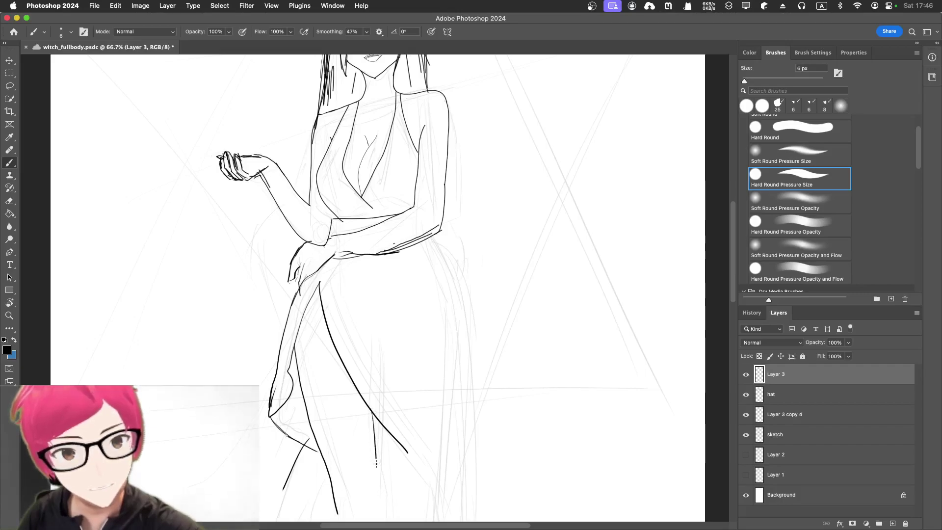
key("cmd+z")
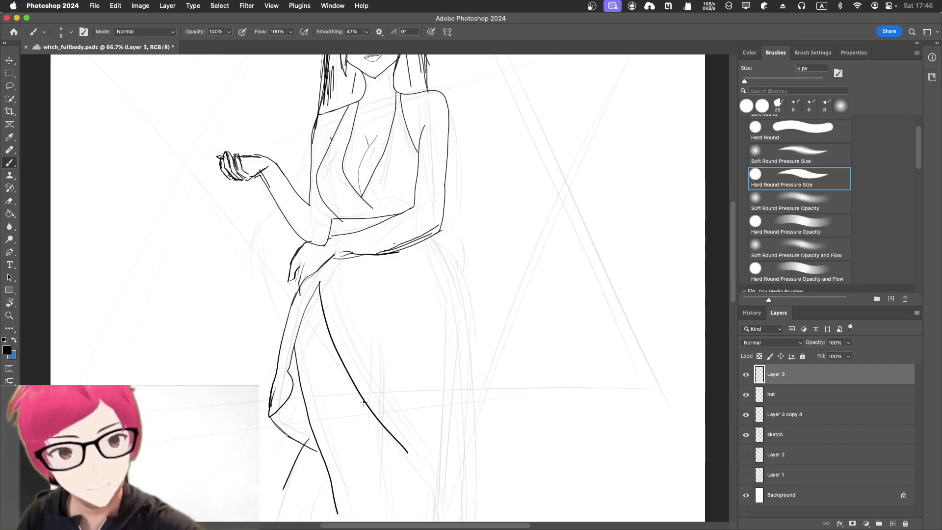
left_click_drag(368, 426, 368, 453)
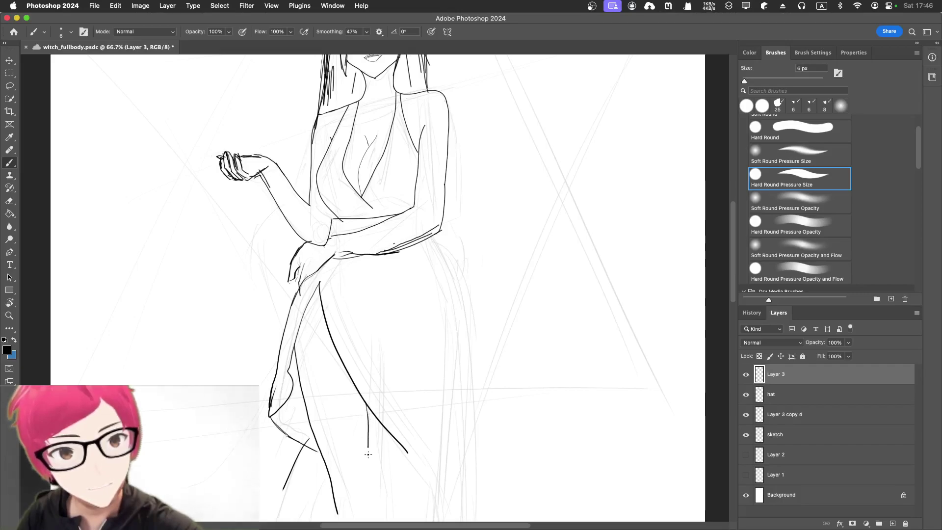
left_click_drag(372, 489, 374, 497)
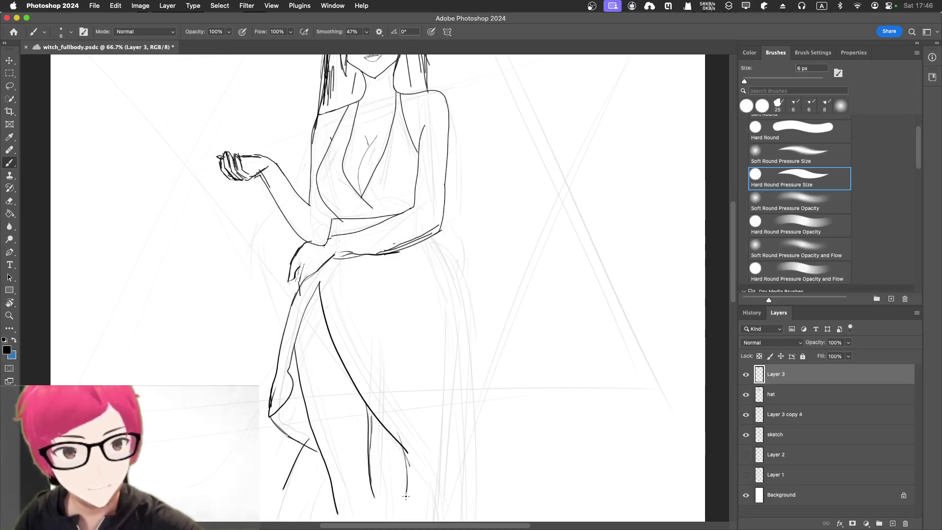
Undo a stray stroke and draw a diagonal fold across the skirt
left_click_drag(405, 495, 467, 412)
key("ctrl+z")
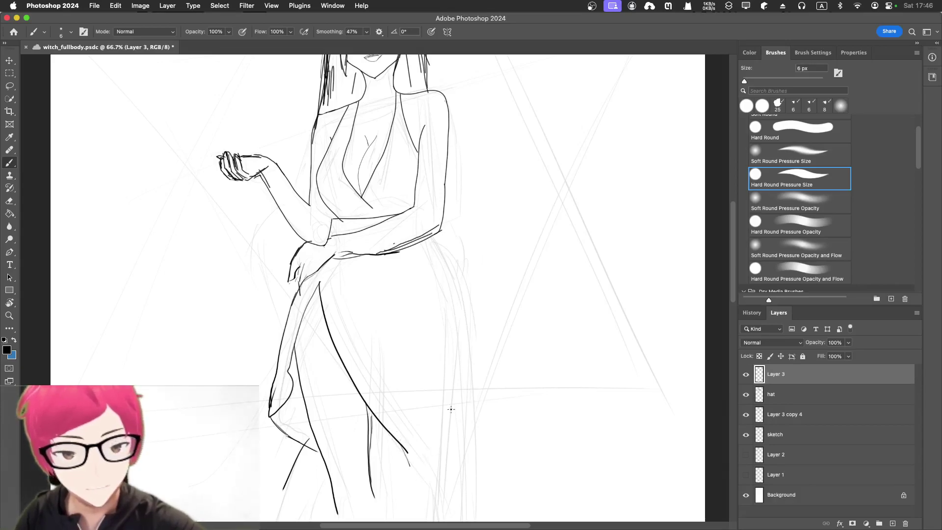
left_click_drag(453, 385, 400, 488)
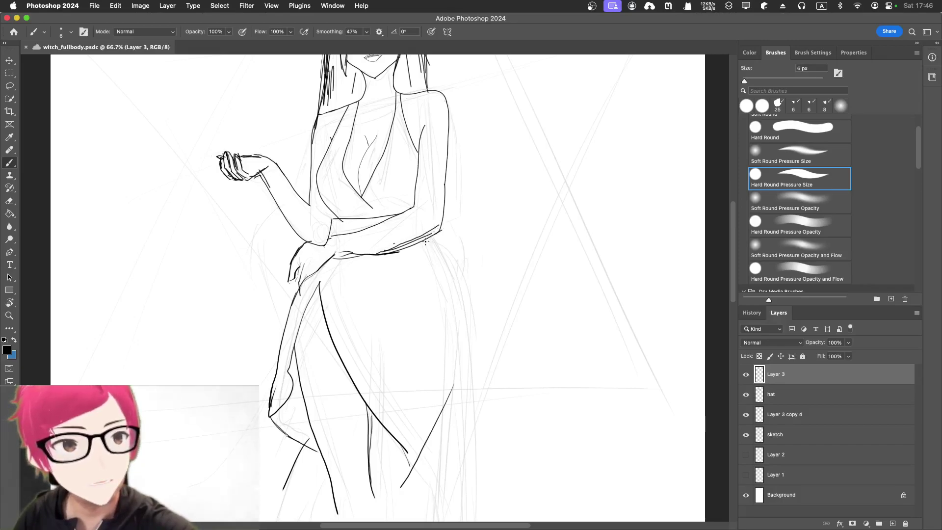
Ink the skirt's right side from belt to hem, then check Layer 3 copy 4's visibility
left_click_drag(434, 260, 452, 363)
key("ctrl+z")
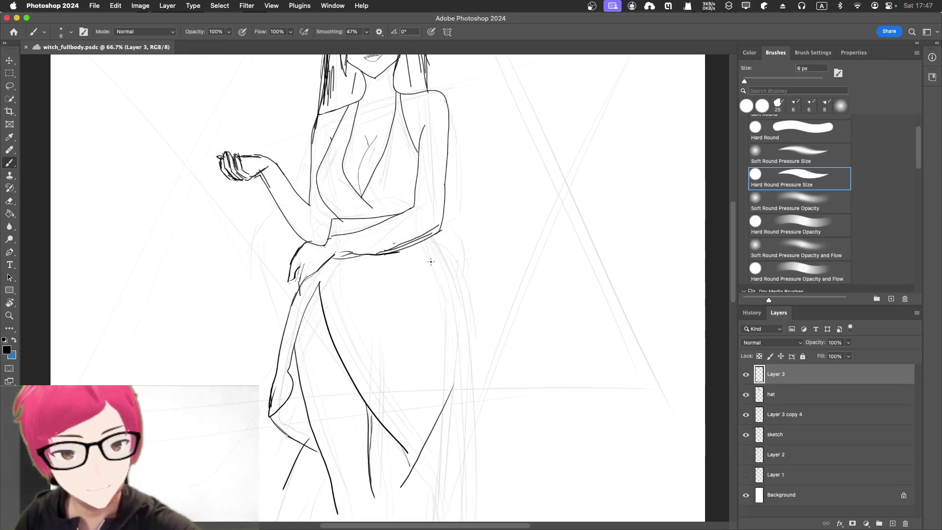
mouse_move(423, 246)
left_mouse_down()
mouse_move(450, 305)
mouse_move(453, 507)
left_mouse_up()
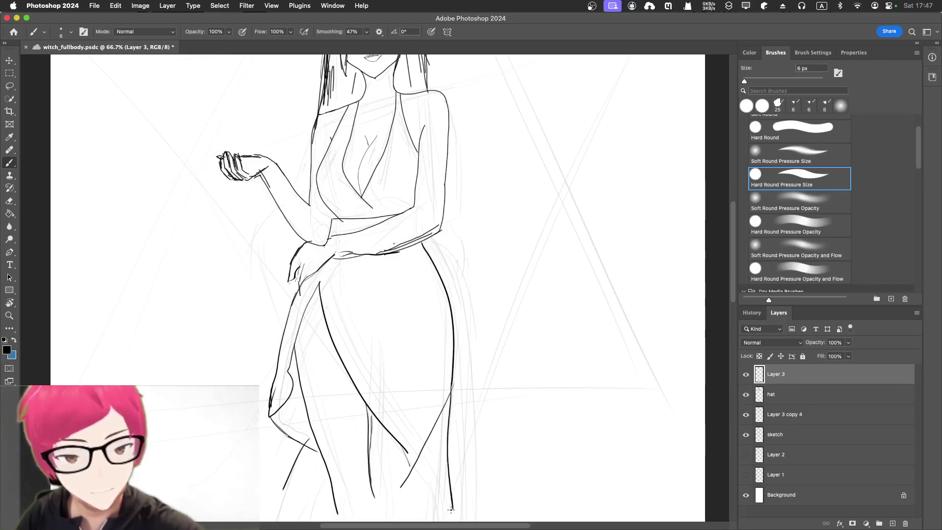
left_click_drag(419, 471, 439, 511)
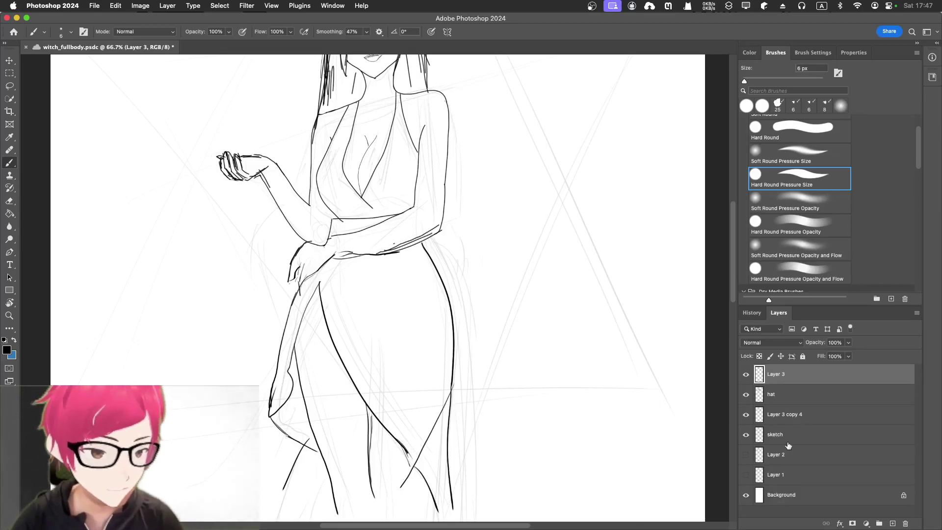
left_click(759, 417)
left_click(746, 414)
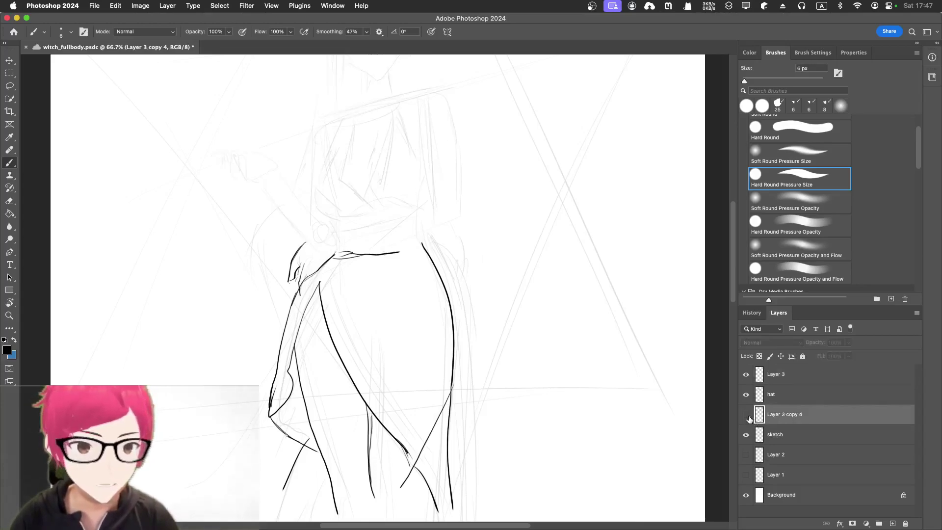
Rename Layer 3 copy 4 to 'upper body' and Layer 3 to 'down body'
double_click(787, 416)
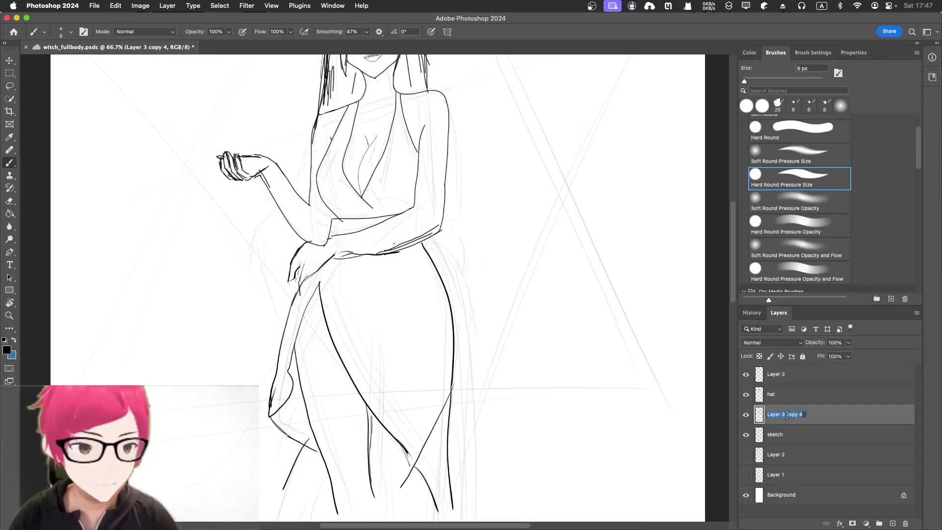
type("upper body")
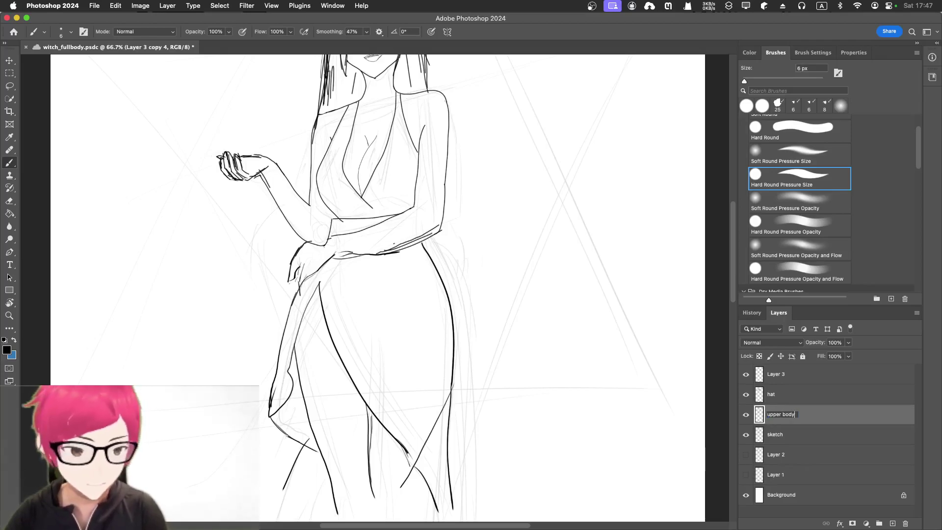
key("Return")
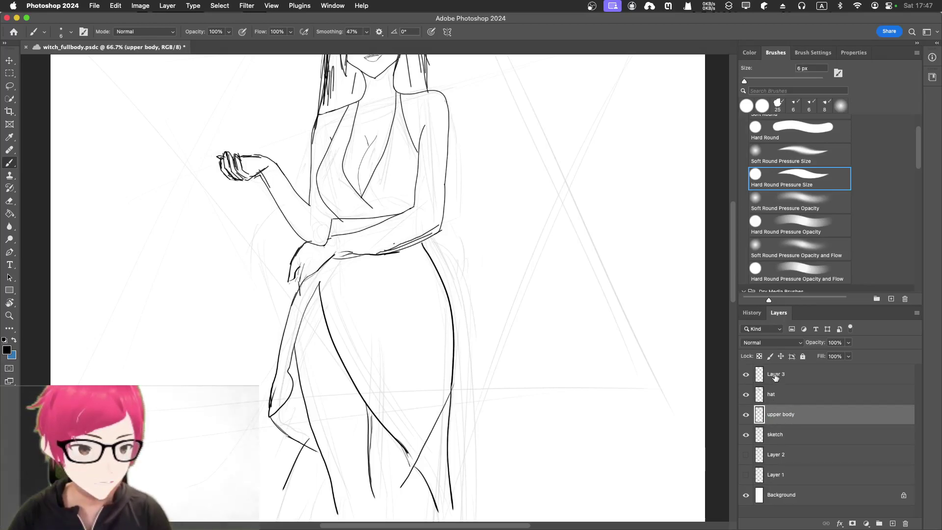
double_click(775, 375)
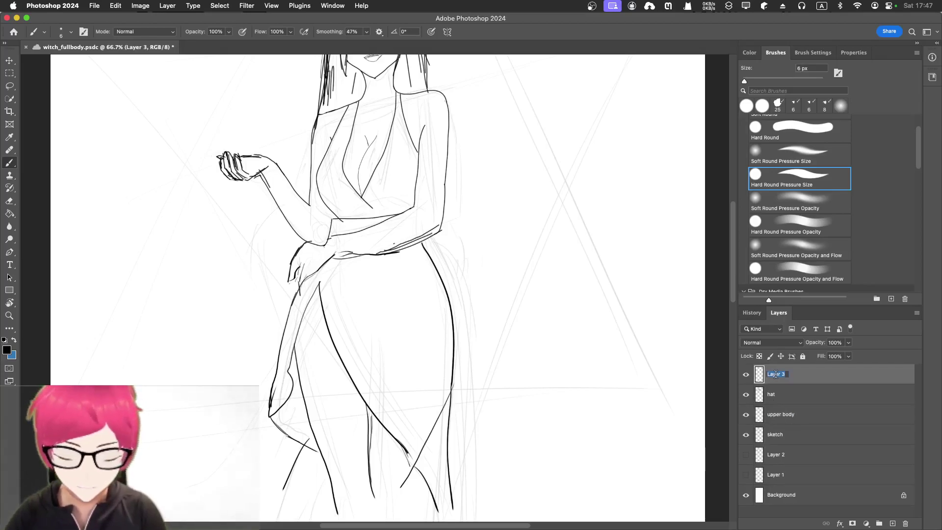
type("down body")
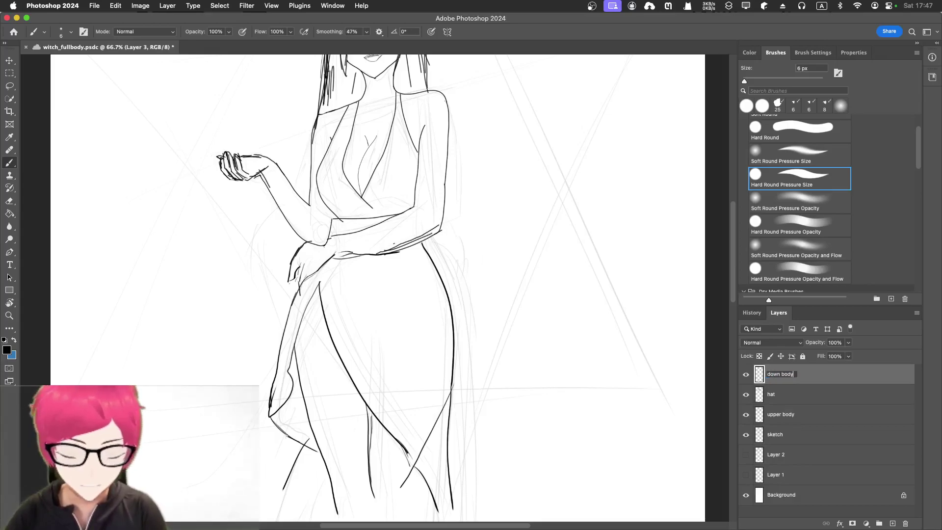
key("Return")
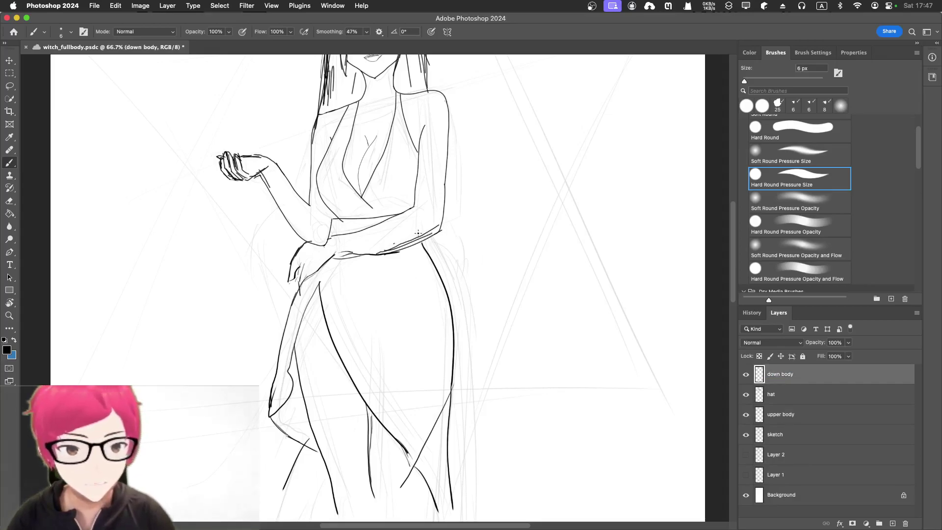
Erase part of the belt line, move upper body beneath down body, and select both
key("e")
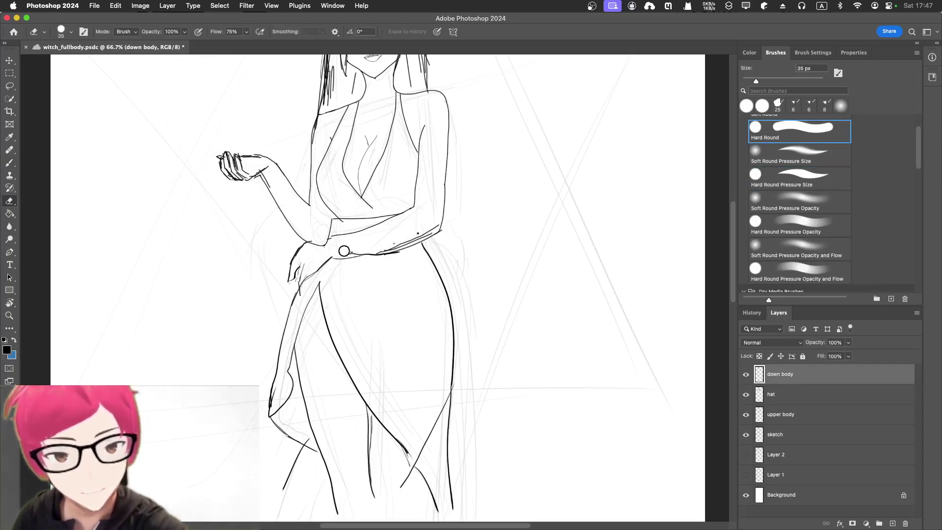
left_click_drag(340, 243, 407, 234)
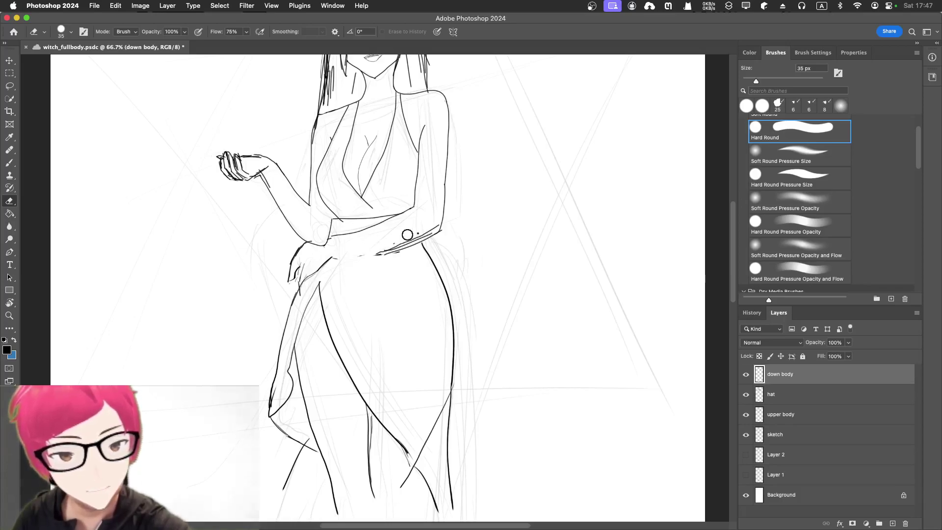
left_click(786, 410)
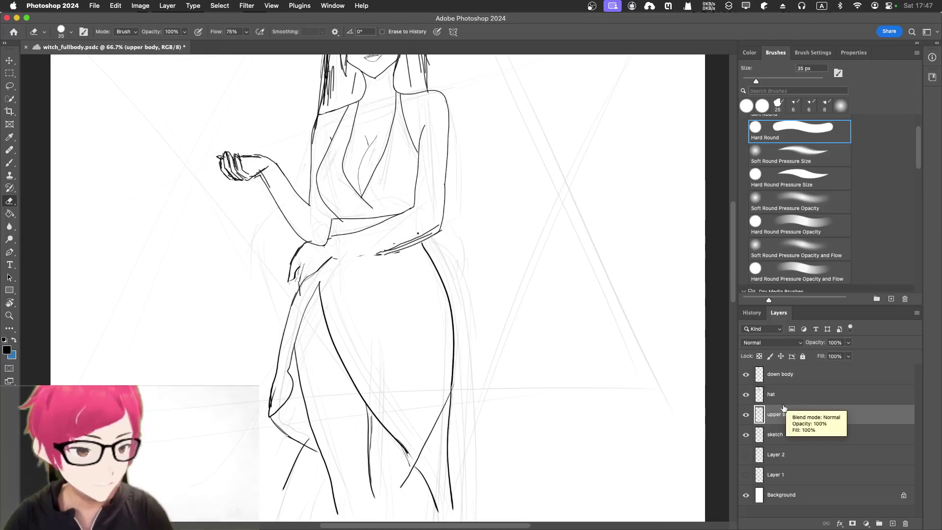
left_click_drag(781, 414, 788, 389)
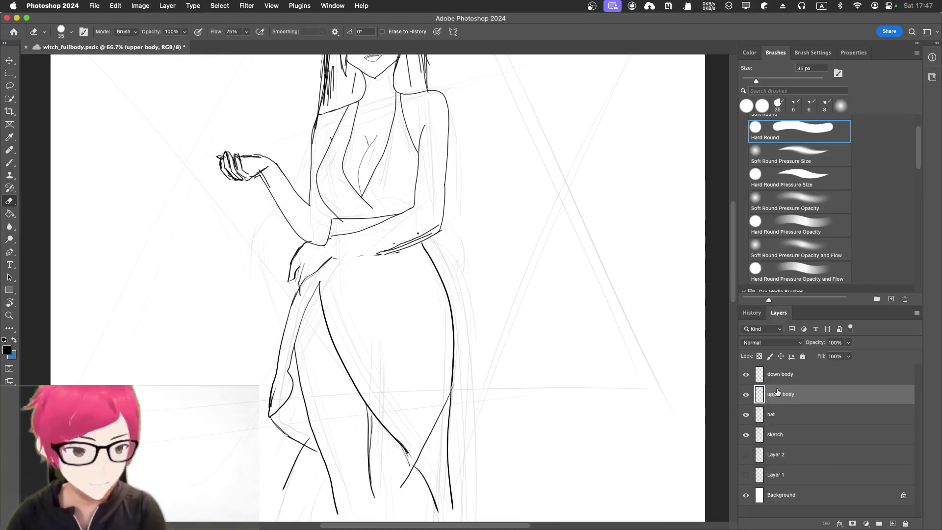
left_click(783, 377, "shift")
right_click(784, 377)
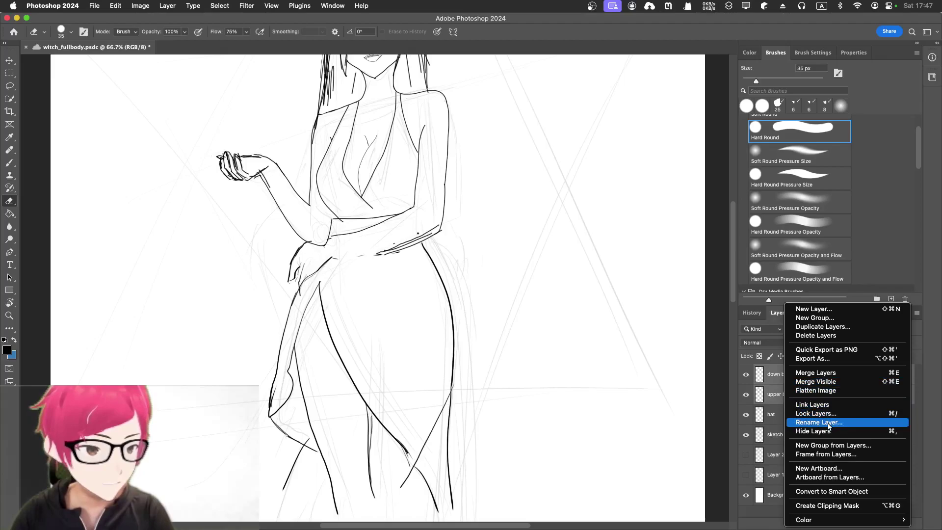
Merge the two selected layers, shrink the eraser, and erase the doubled waist-band stroke
left_click(826, 373)
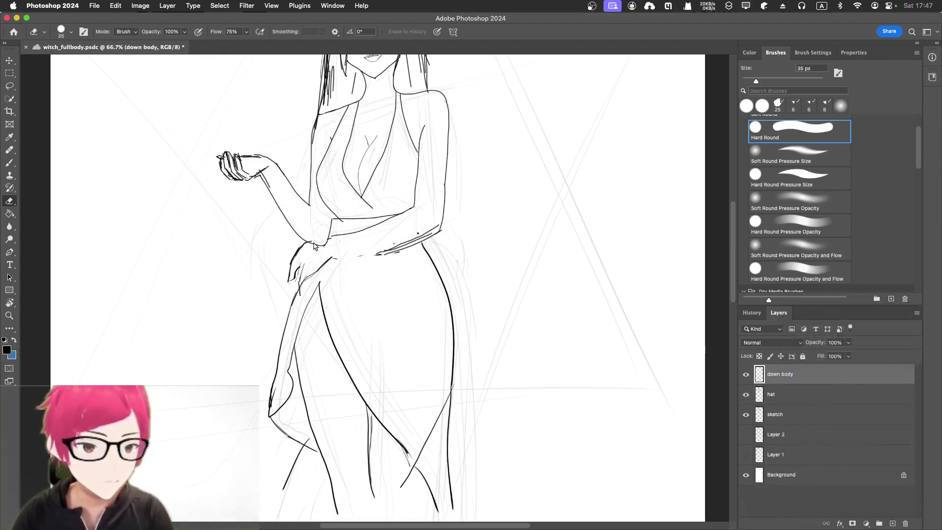
key("bracketleft")
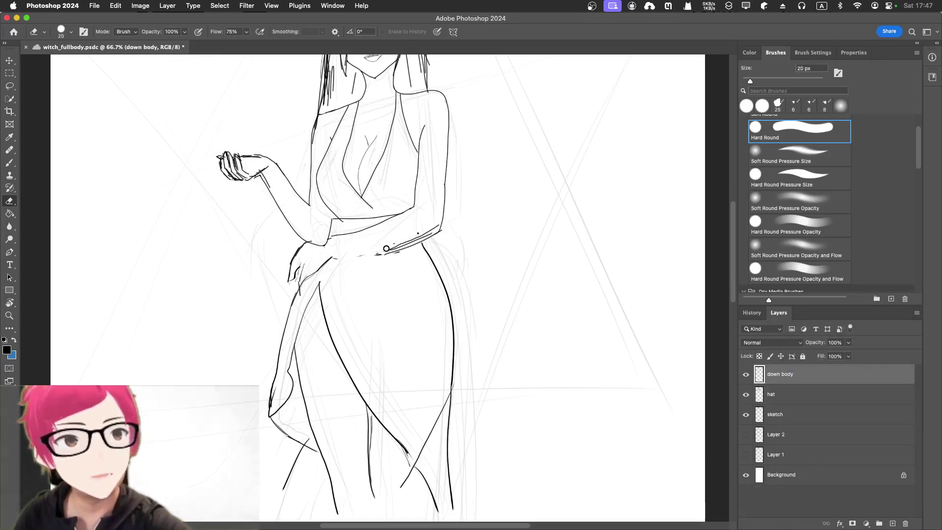
left_click_drag(385, 248, 436, 229)
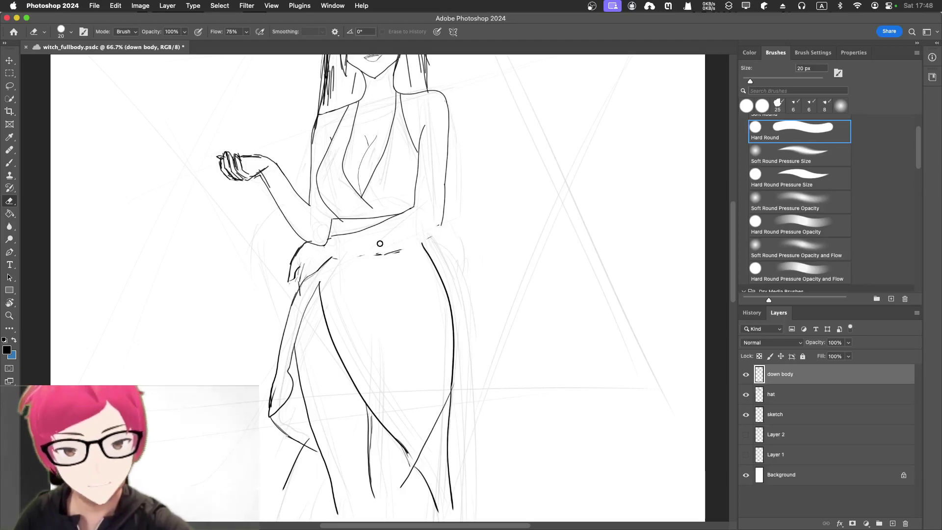
Brush in the waist-line gap, undoing a bad stroke and an accidental move
key("b")
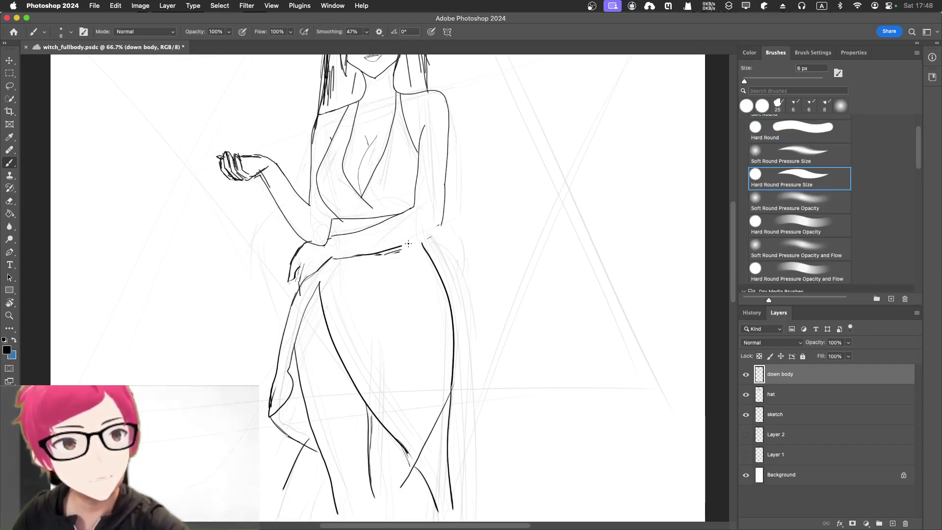
key("ctrl+z")
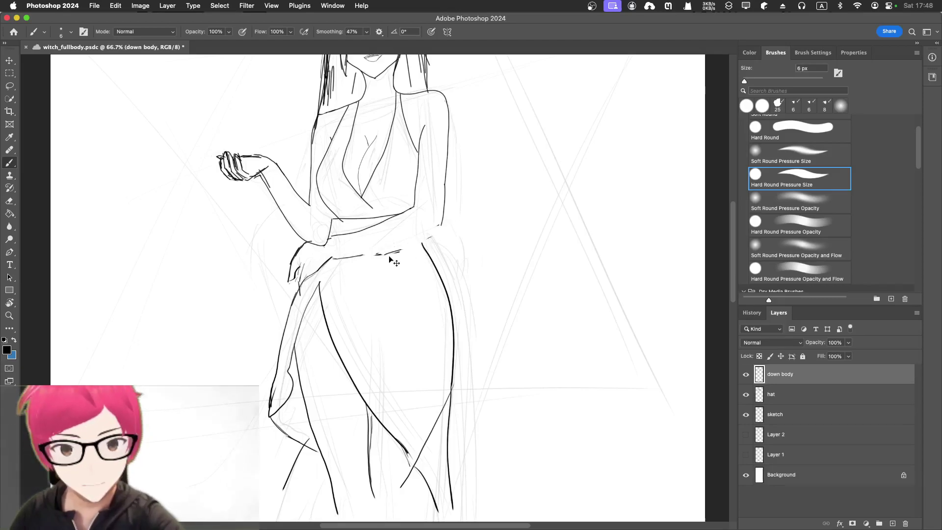
left_click_drag(356, 248, 367, 247)
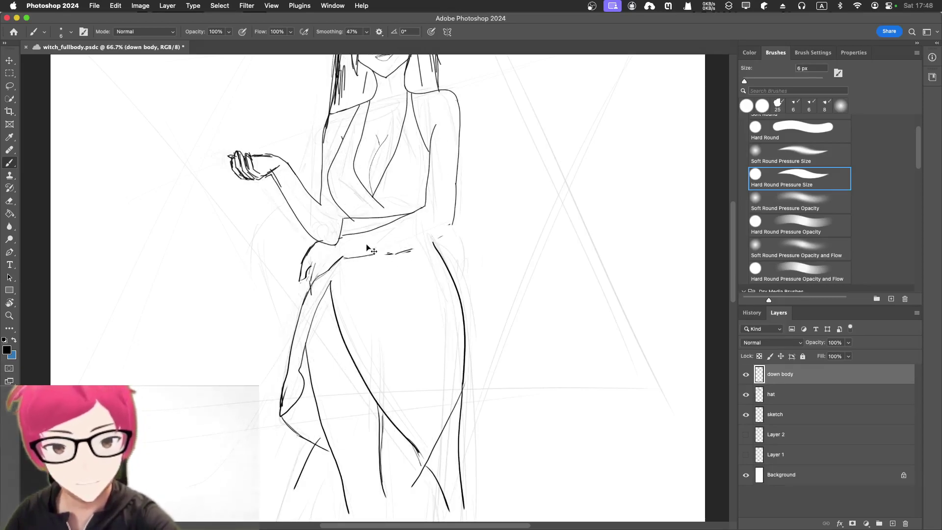
key("ctrl+z")
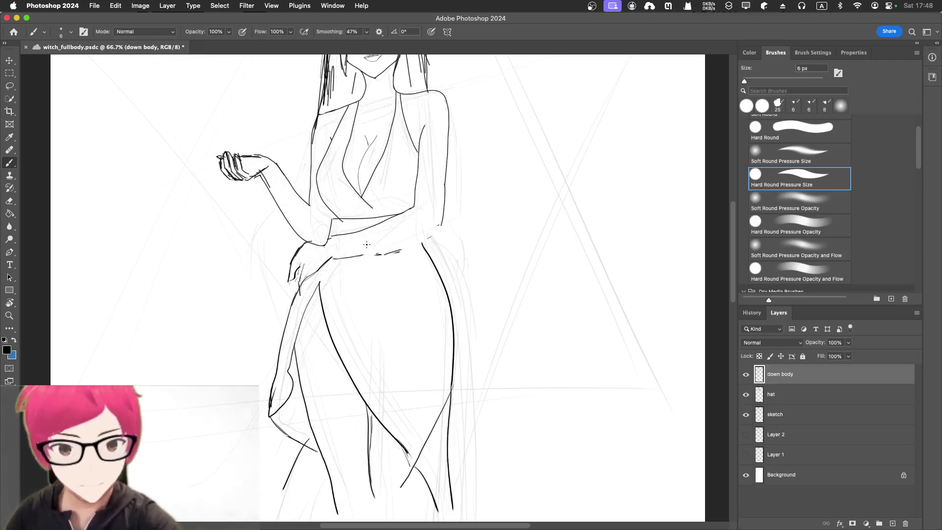
left_click_drag(362, 255, 370, 253)
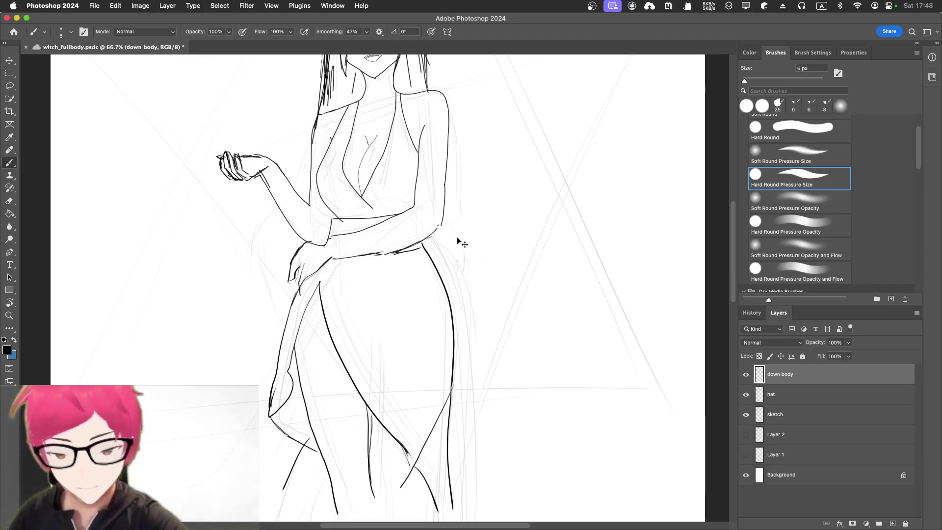
Extend the arm outline toward the waist and erase a stretch of the waist line
left_click_drag(444, 219, 431, 236)
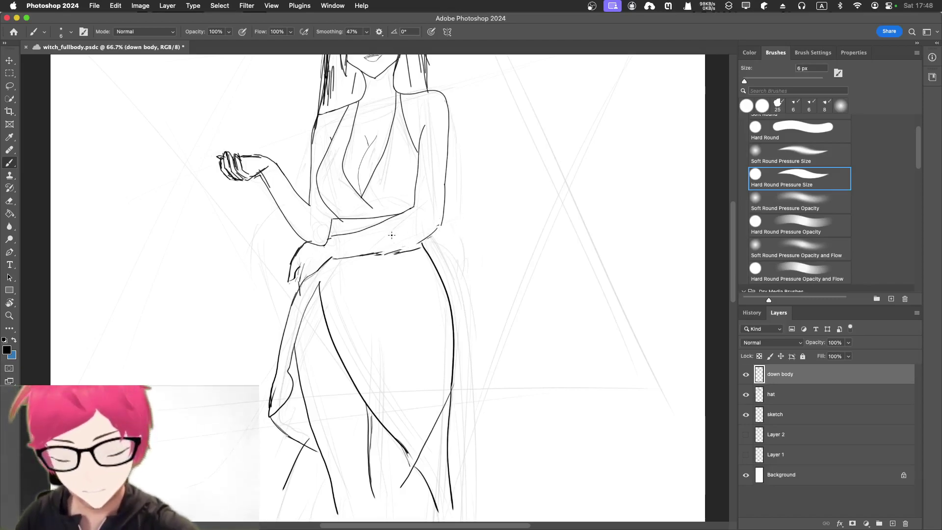
key("e")
mouse_move(368, 249)
left_mouse_down()
mouse_move(390, 247)
mouse_move(380, 259)
mouse_move(422, 247)
left_mouse_up()
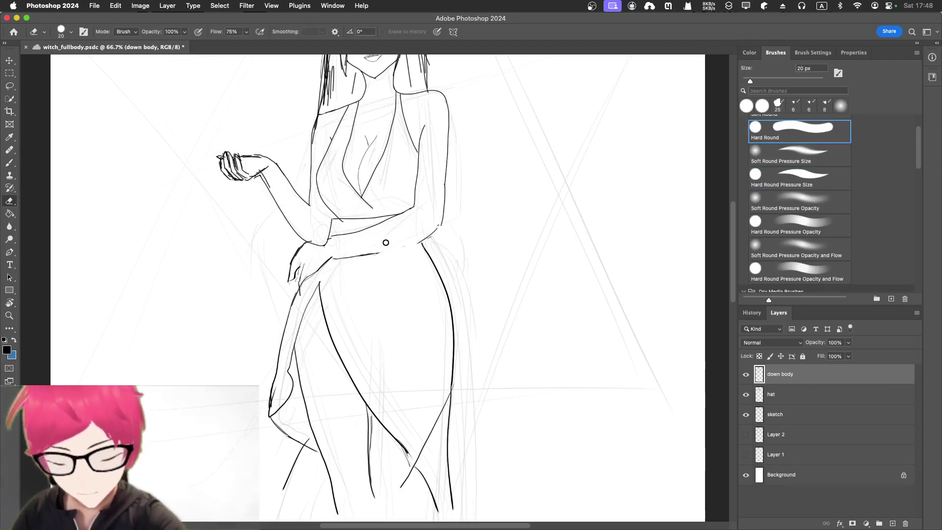
key("b")
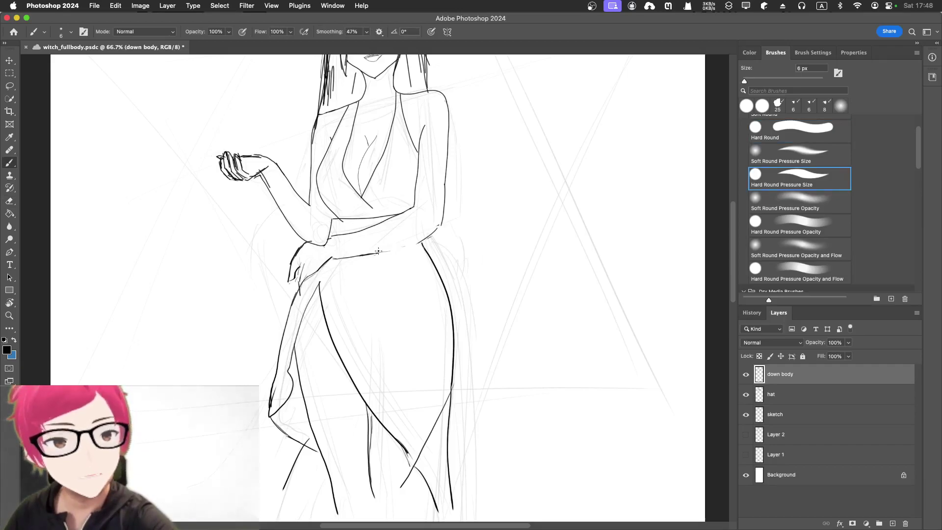
Redraw the waist line rightward until it reaches the right hip
left_click_drag(395, 250, 411, 244)
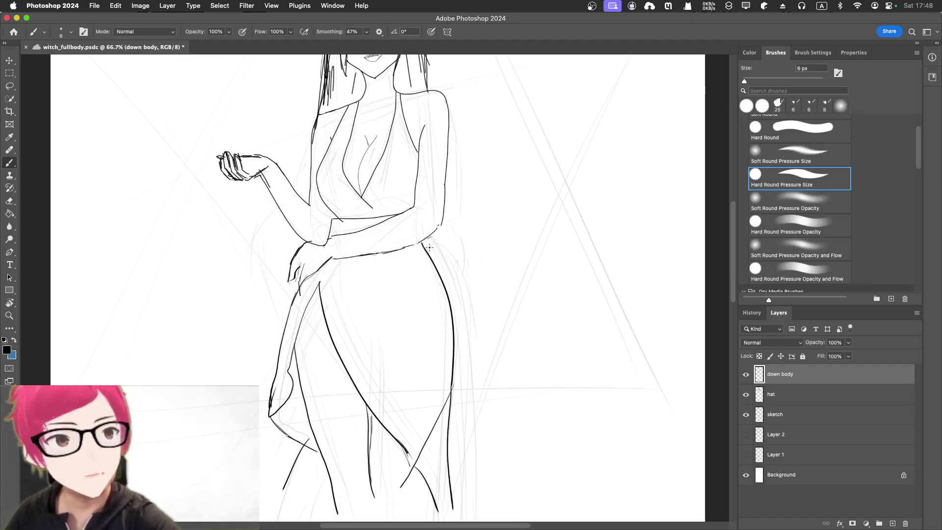
key("e")
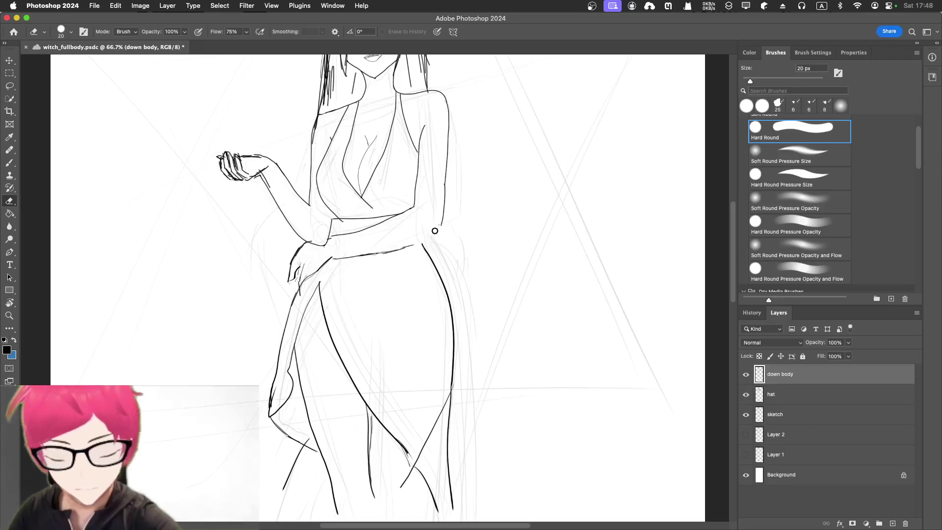
key("b")
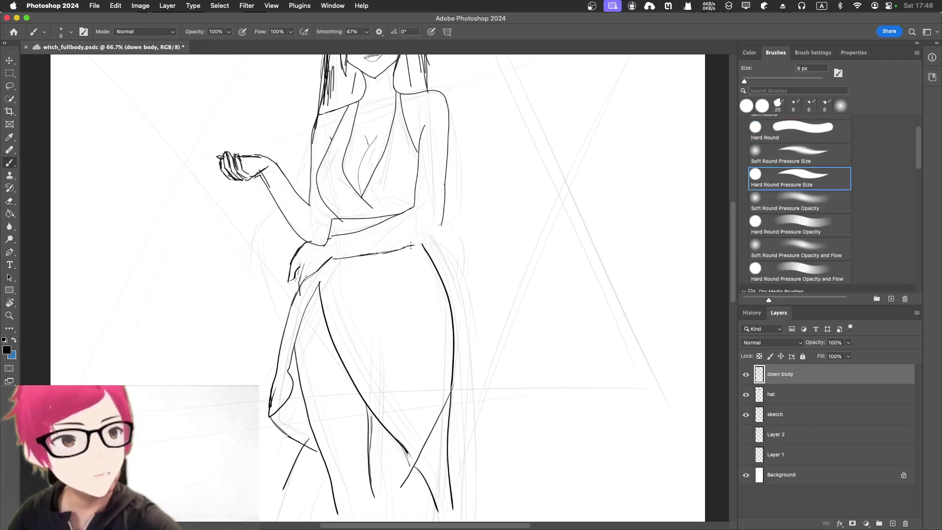
left_click_drag(418, 246, 441, 237)
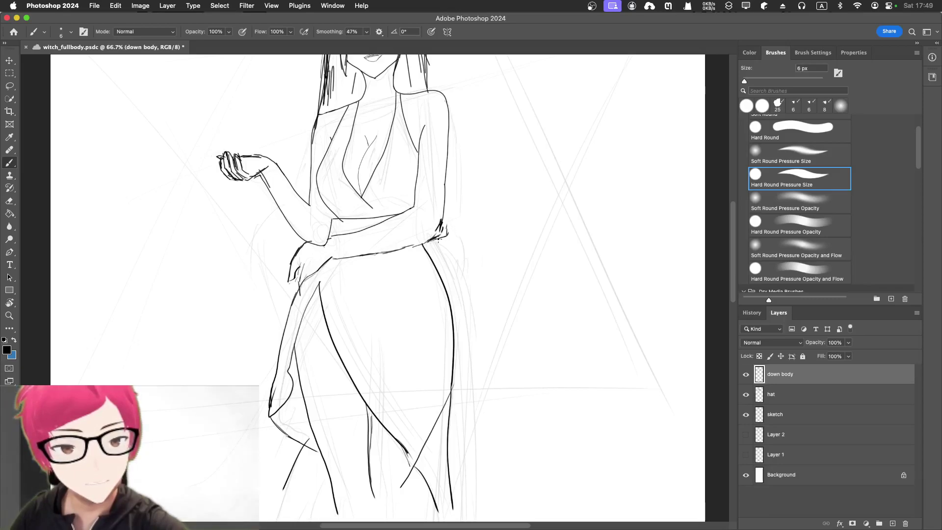
Erase the stray squiggle along the waist's right edge
key("e")
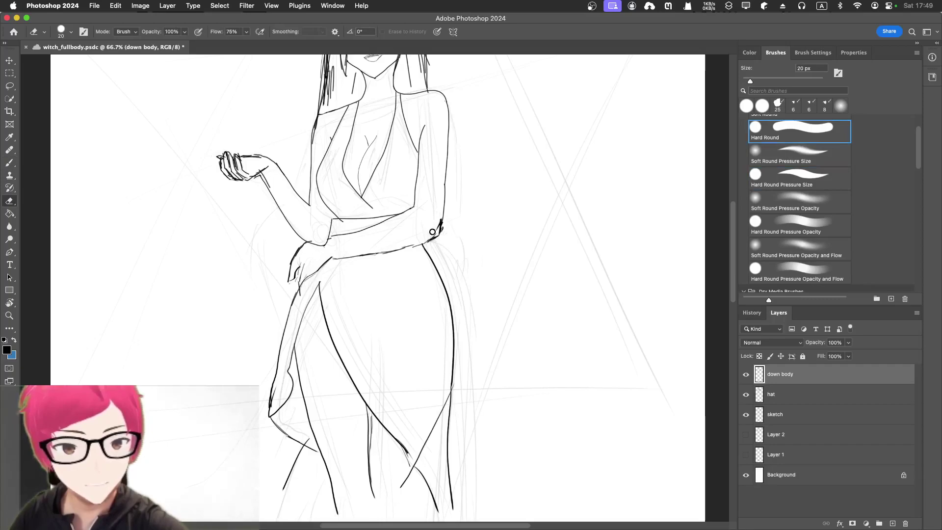
left_click_drag(440, 215, 434, 237)
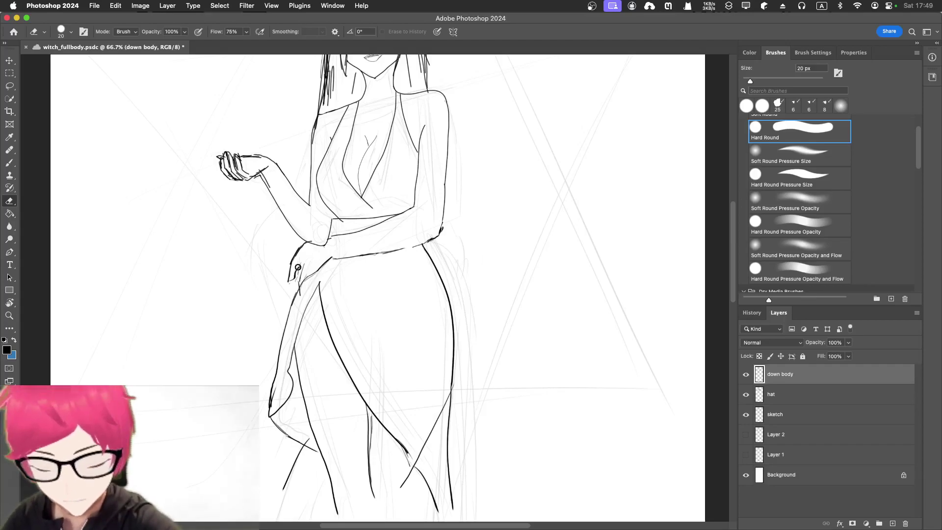
key("b")
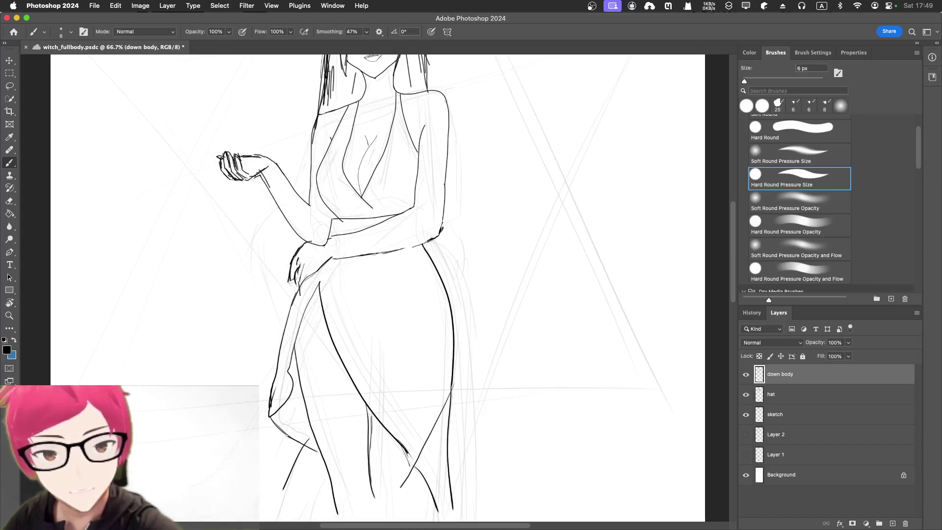
Touch up around the hand, then ink a 6 px line along the waistband's top edge
key("e")
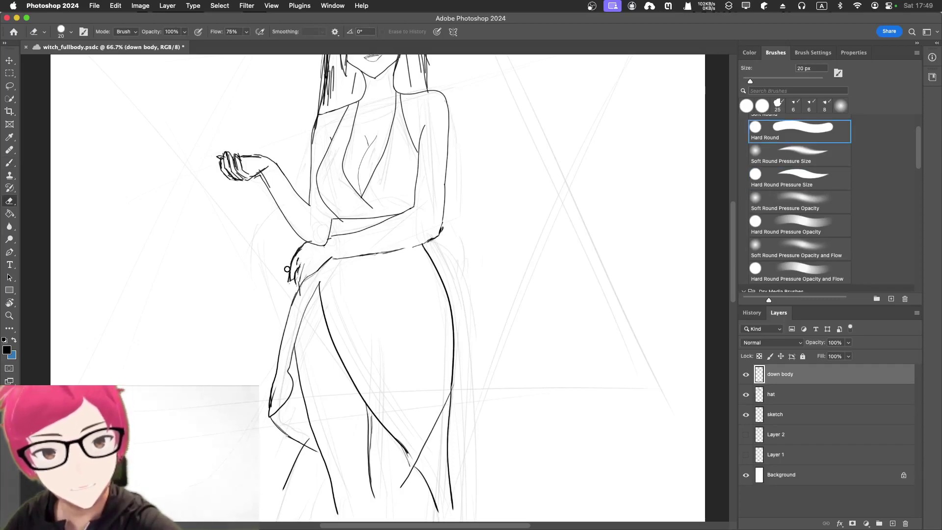
key("b")
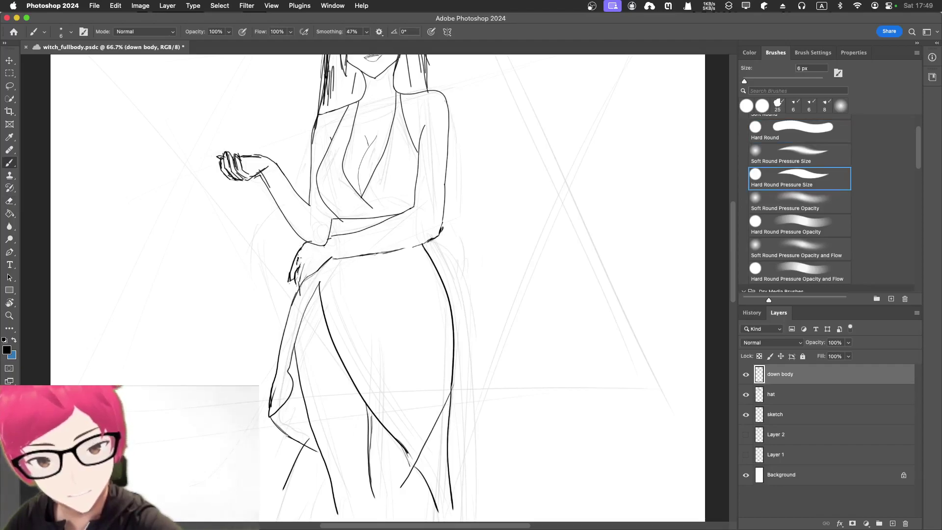
key("e")
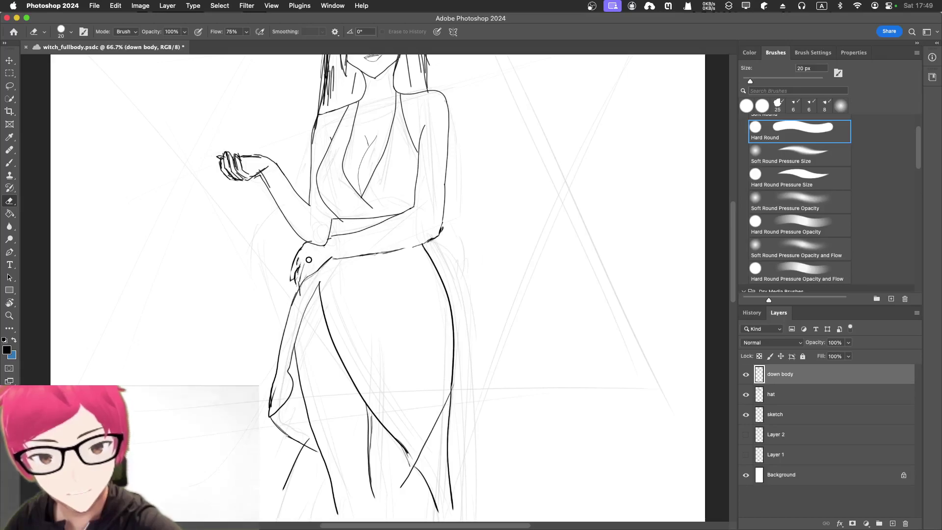
key("b")
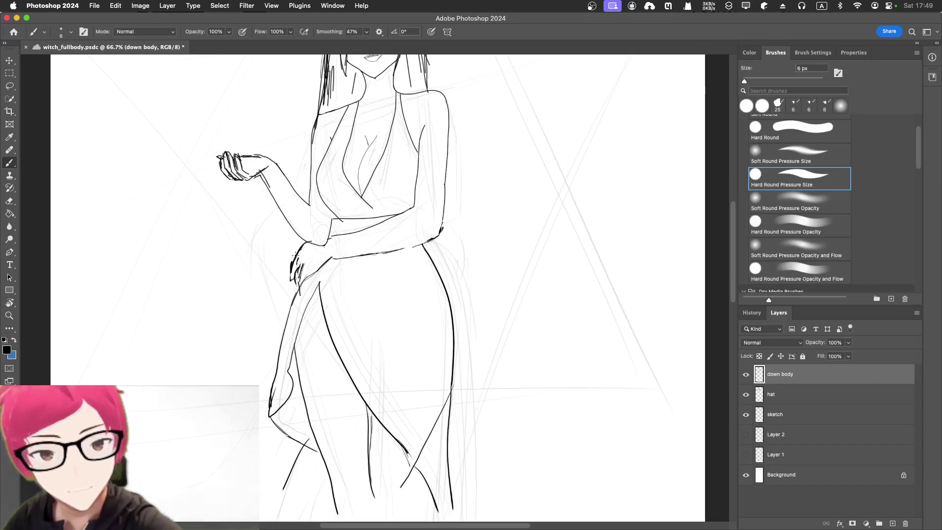
key("e")
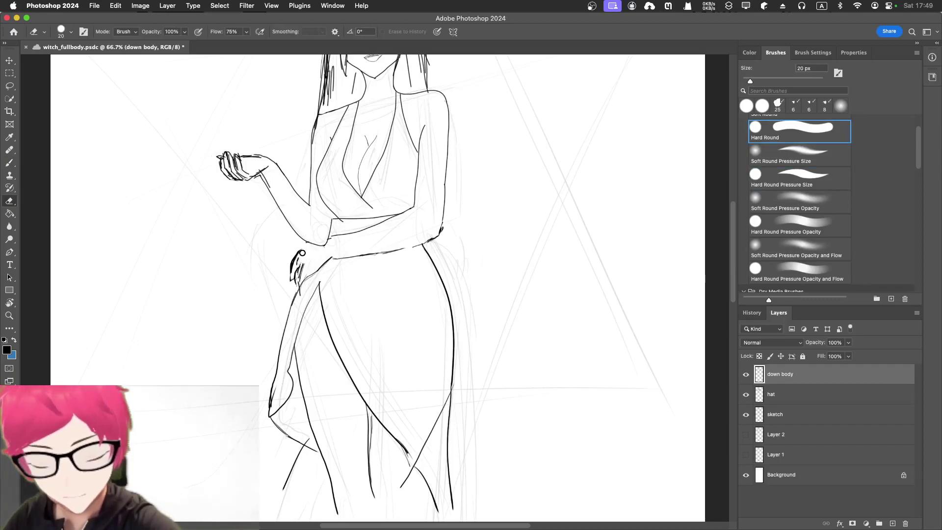
key("b")
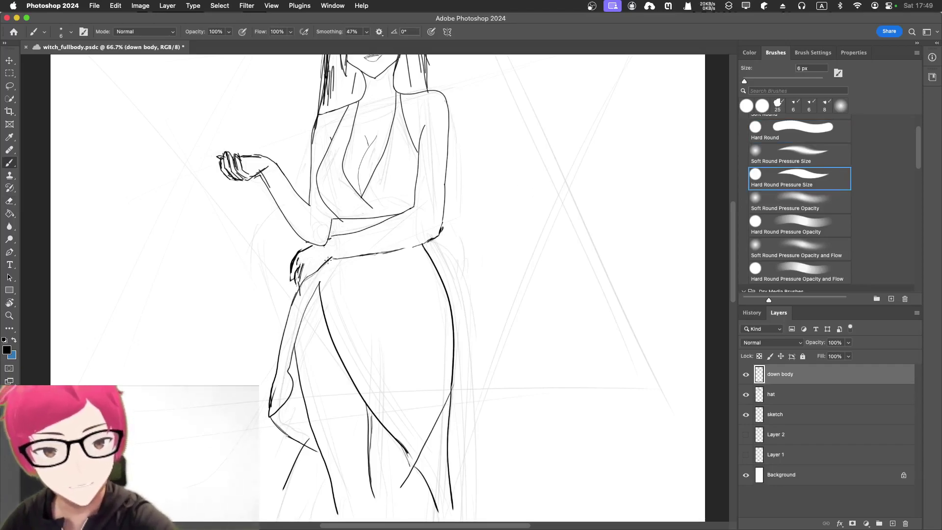
left_click_drag(331, 219, 416, 209)
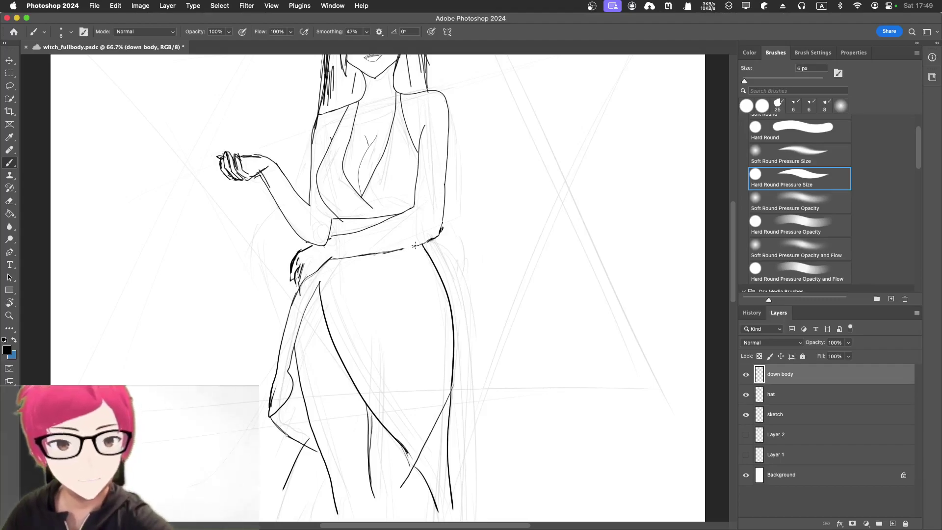
key("e")
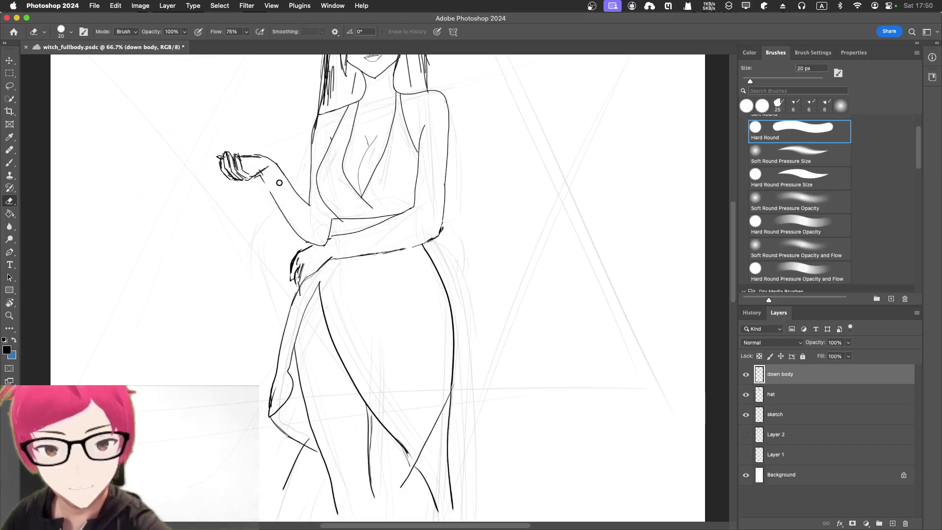
key("b")
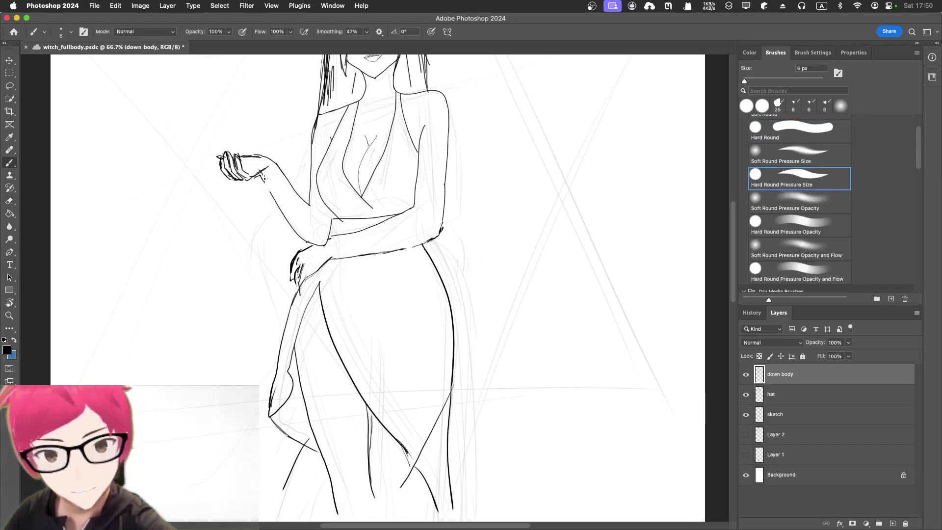
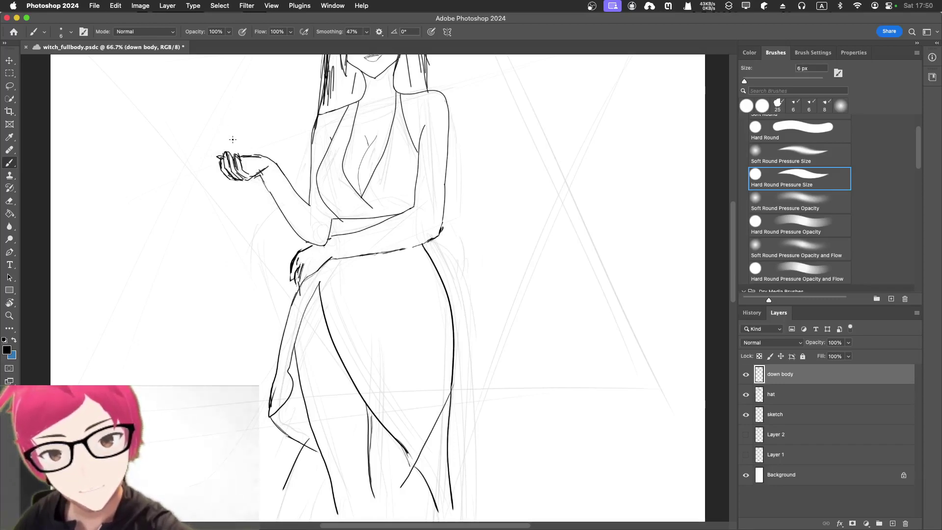
Switch to the Eraser tool with the Hard Round 20 px tip
key("e")
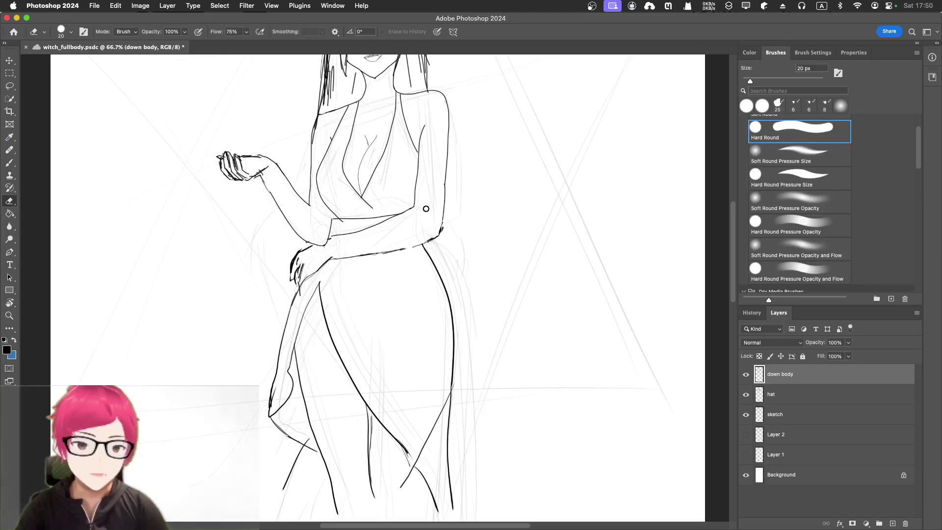
Set the down body layer to 41% opacity and hide the sketch and hat layers
left_click(848, 343)
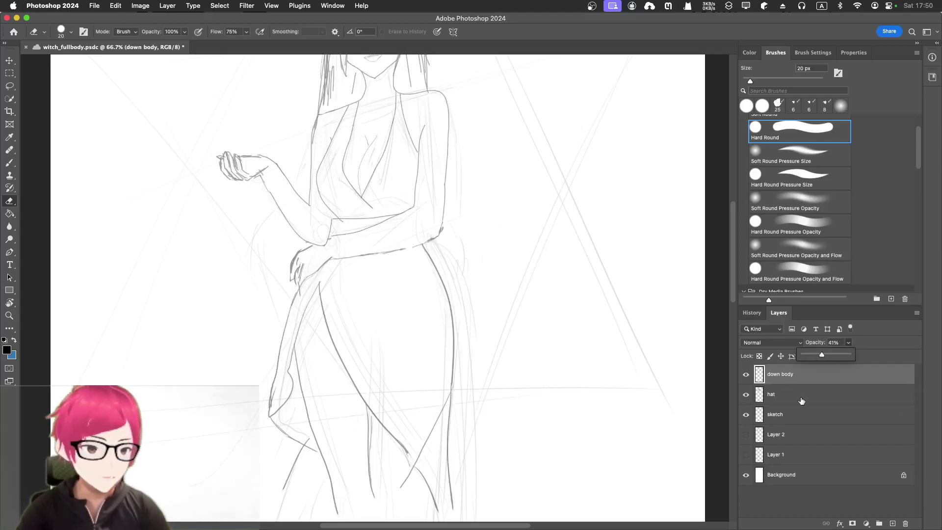
left_click(746, 415)
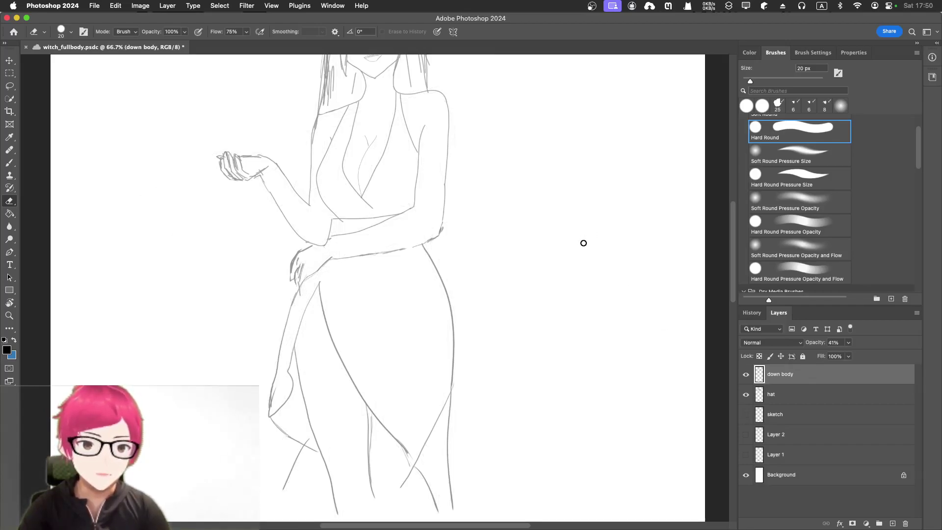
scroll(550, 236, "up", 4)
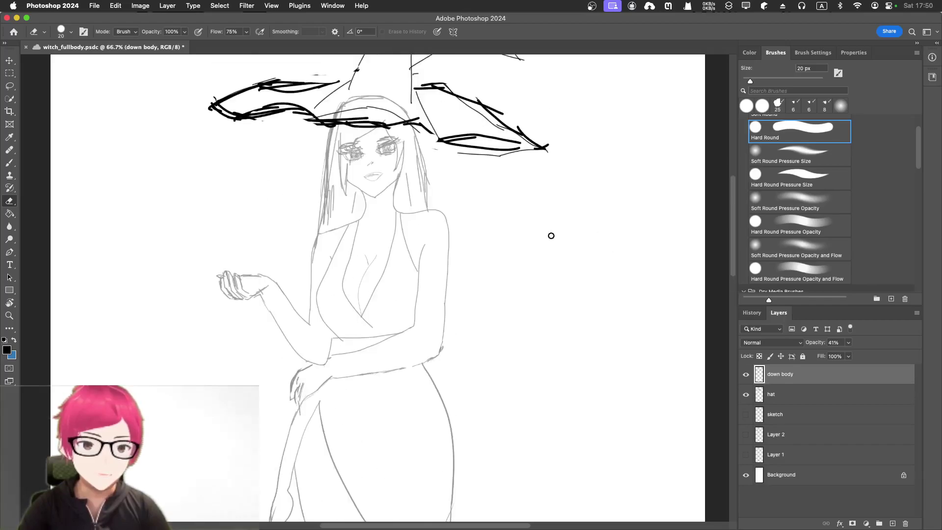
left_click(746, 397)
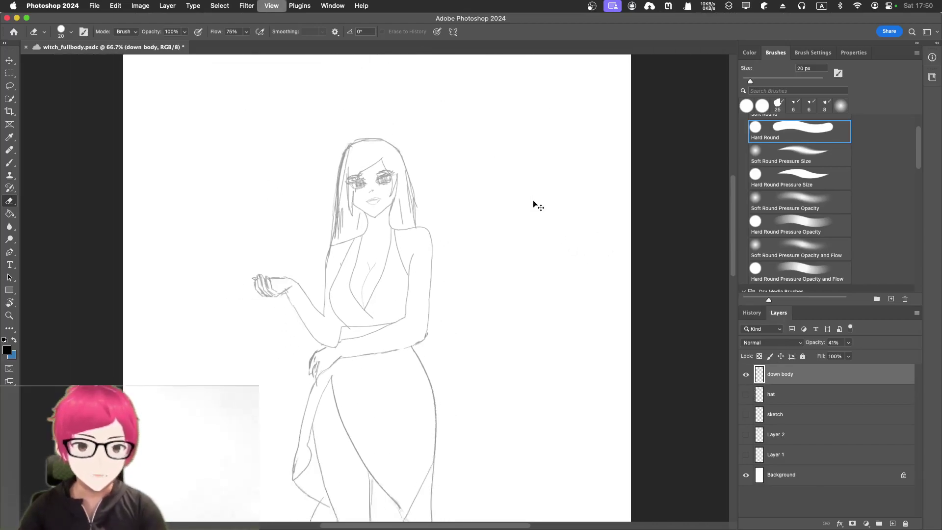
key("ctrl+minus")
scroll(533, 200, "down", 3)
scroll(543, 143, "up", 2)
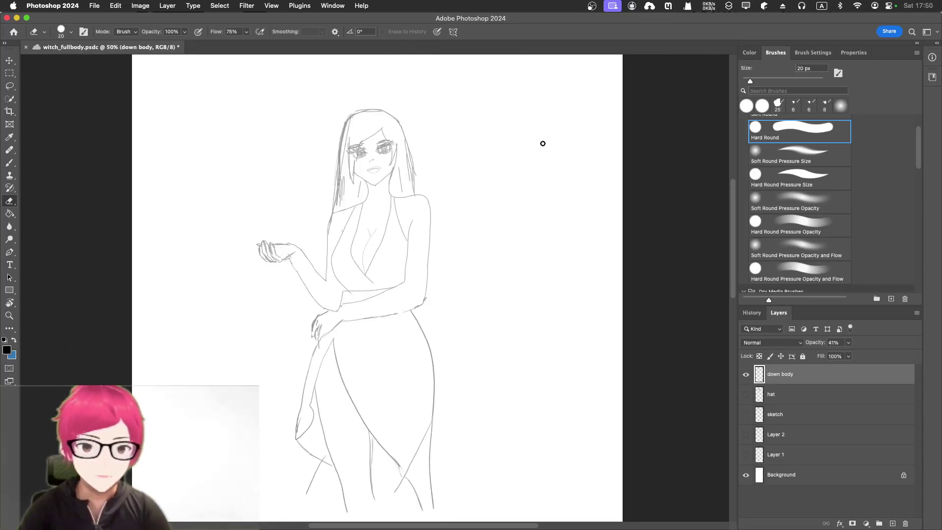
scroll(542, 143, "down", 1)
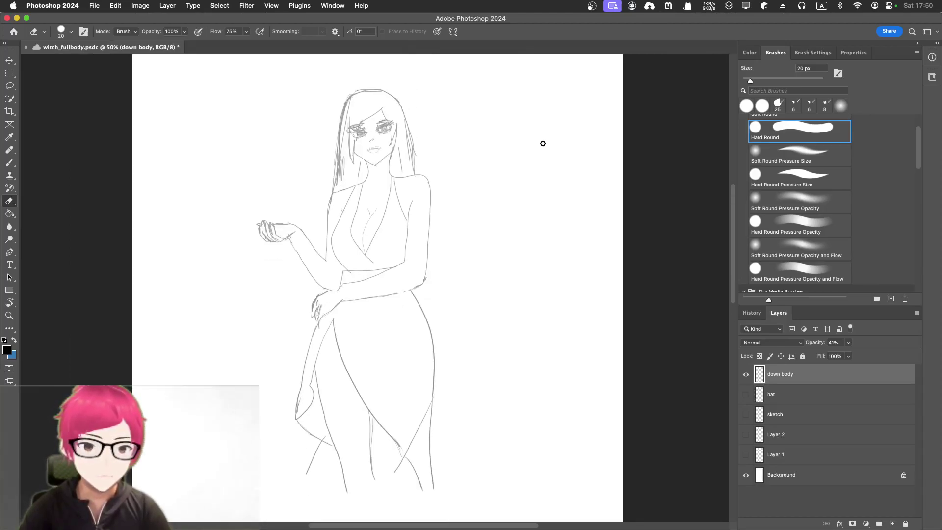
Rename the body line layer to 'merge body'
left_click(745, 376)
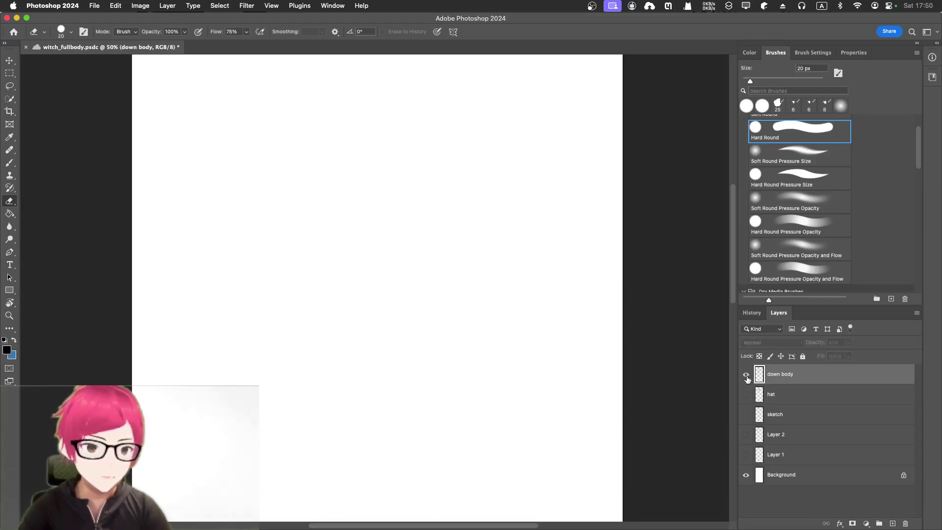
double_click(778, 374)
type("merge")
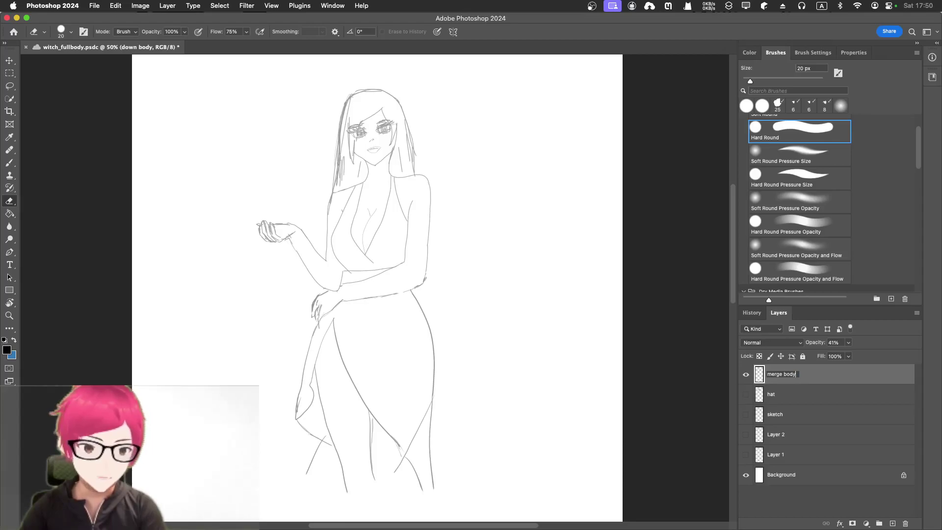
key("Return")
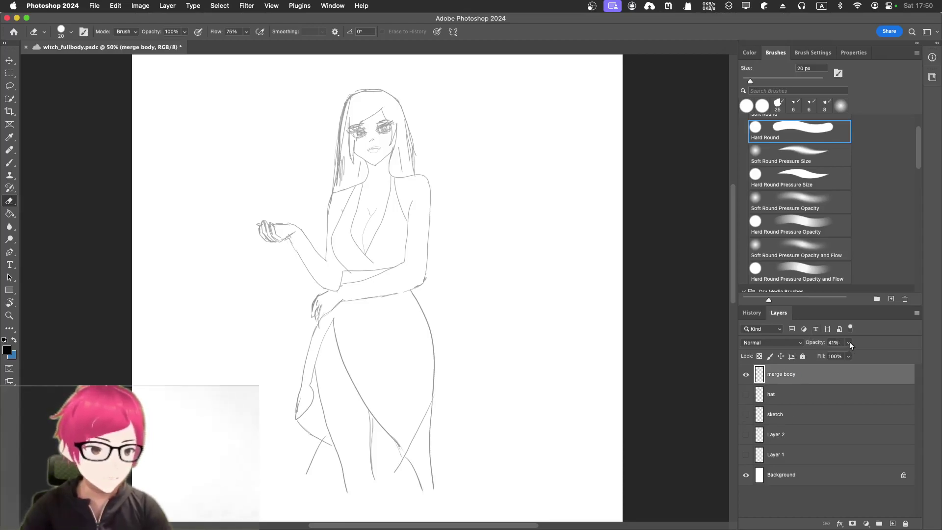
Restore the line art to 100% opacity and erase stray strokes along the left hair and eye
left_click(848, 356)
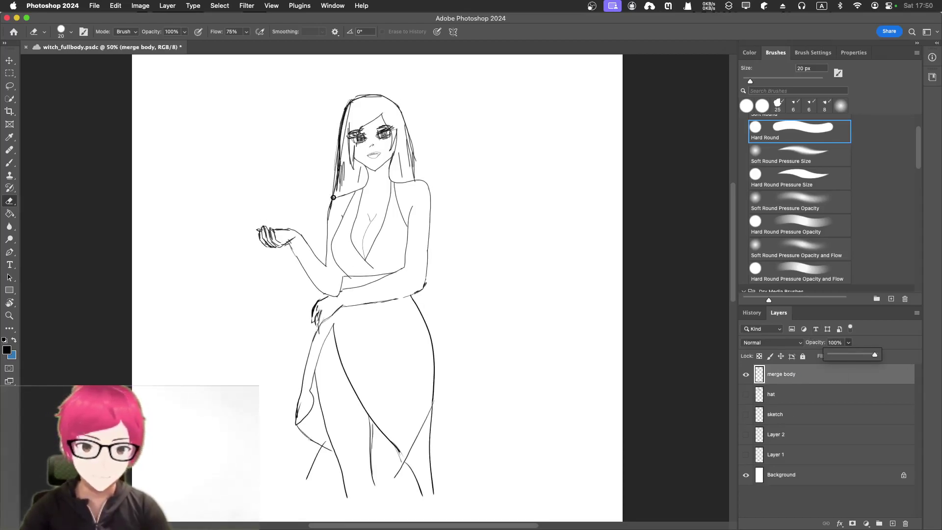
scroll(334, 198, "up", 3)
scroll(334, 196, "up", 2)
scroll(334, 197, "up", 2)
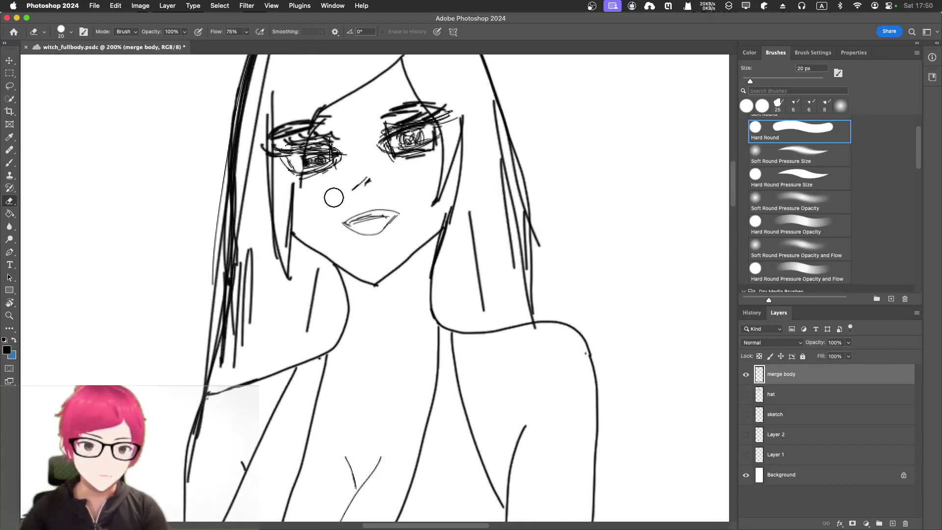
scroll(325, 209, "up", 1)
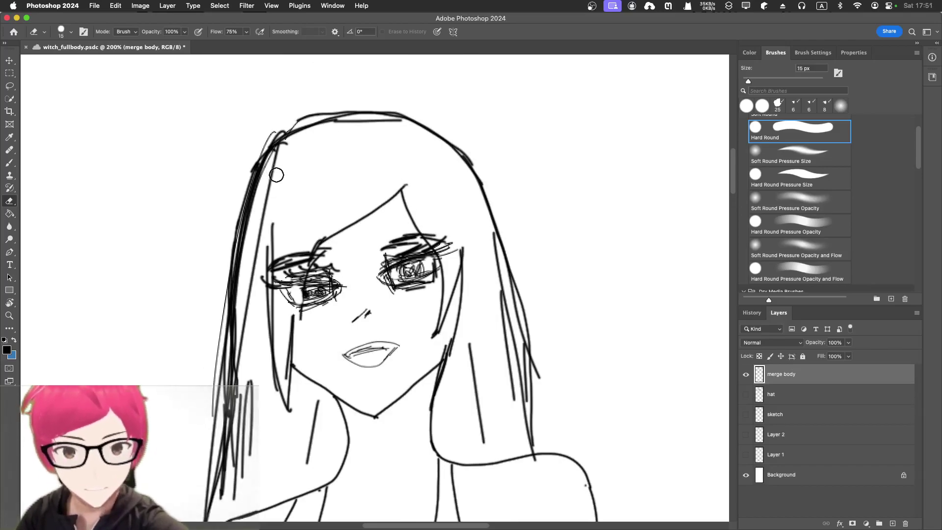
key("bracketleft")
key("bracketleft")
key("bracketleft")
mouse_move(278, 160)
left_mouse_down()
mouse_move(241, 366)
mouse_move(232, 482)
mouse_move(238, 410)
left_mouse_up()
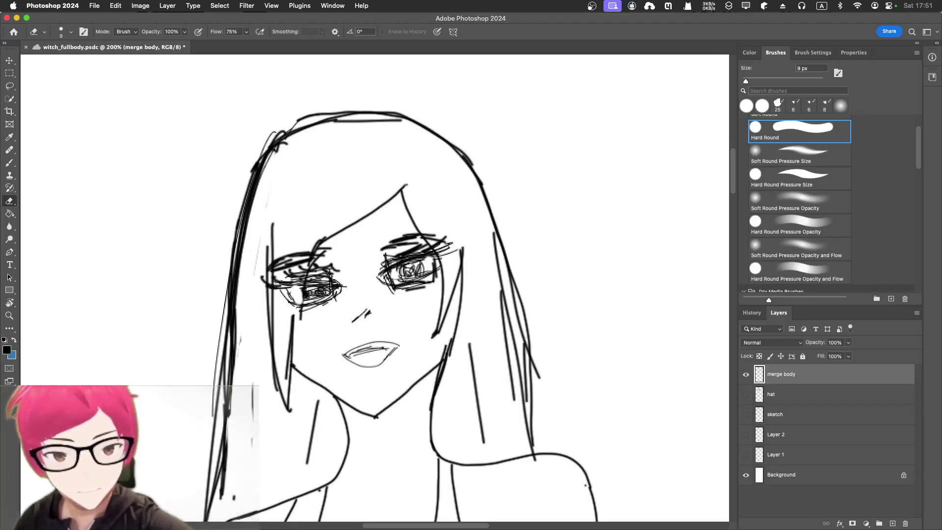
scroll(324, 294, "down", 2)
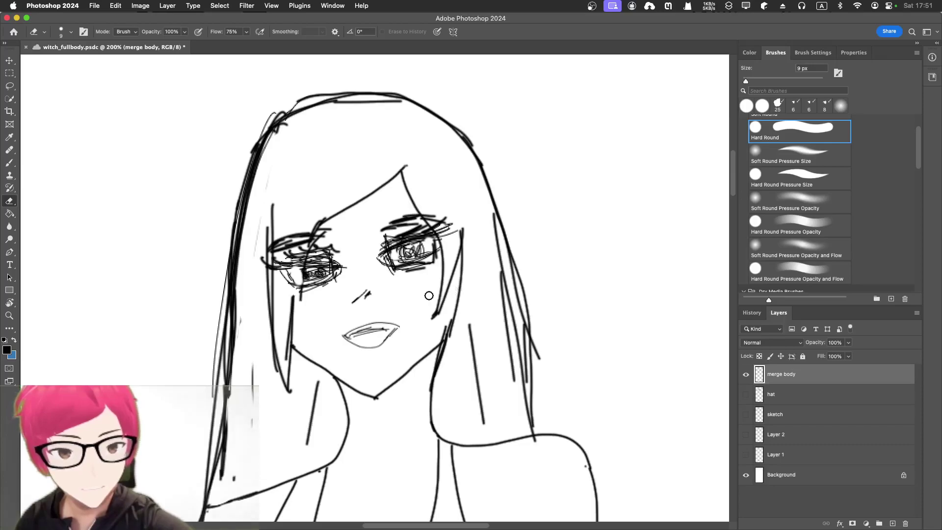
mouse_move(297, 234)
left_mouse_down()
mouse_move(281, 284)
mouse_move(307, 205)
left_mouse_up()
left_click_drag(286, 268, 313, 224)
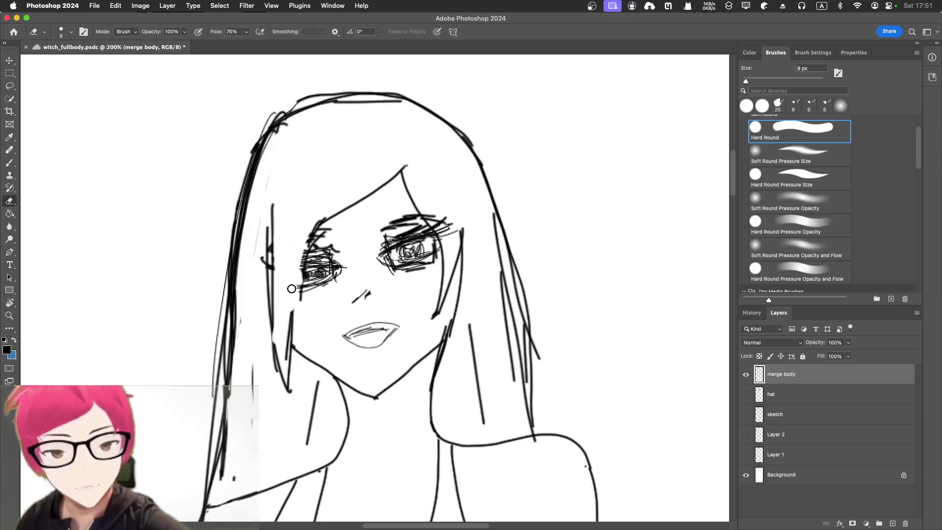
key("b")
Ink several bold hair strands over the eye and down beside the cheek
left_click_drag(310, 245, 294, 316)
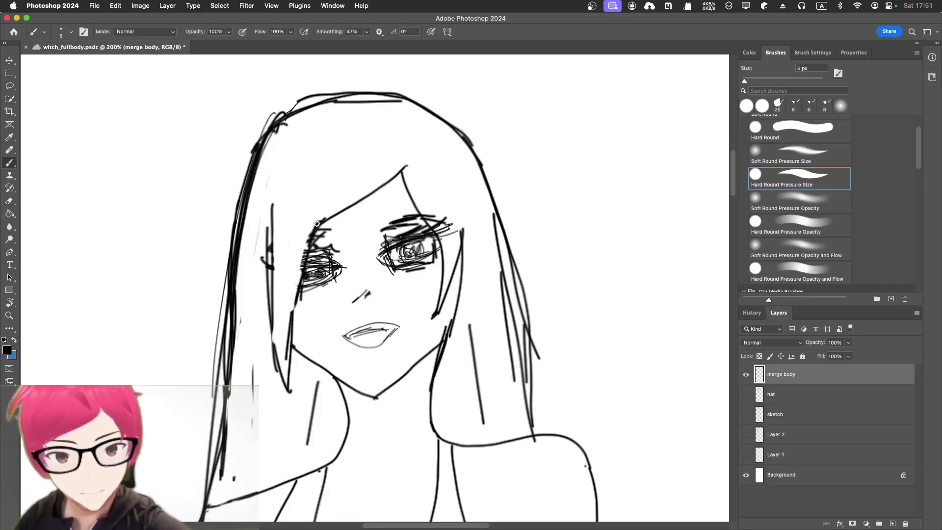
left_click_drag(318, 225, 296, 320)
left_click_drag(271, 204, 264, 354)
left_click_drag(262, 223, 274, 353)
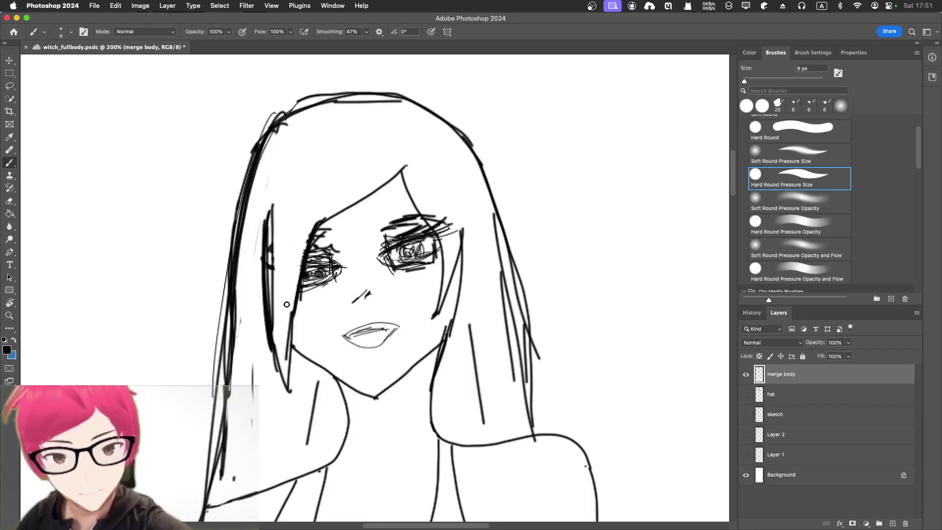
left_click_drag(266, 225, 259, 368)
left_click_drag(254, 193, 237, 364)
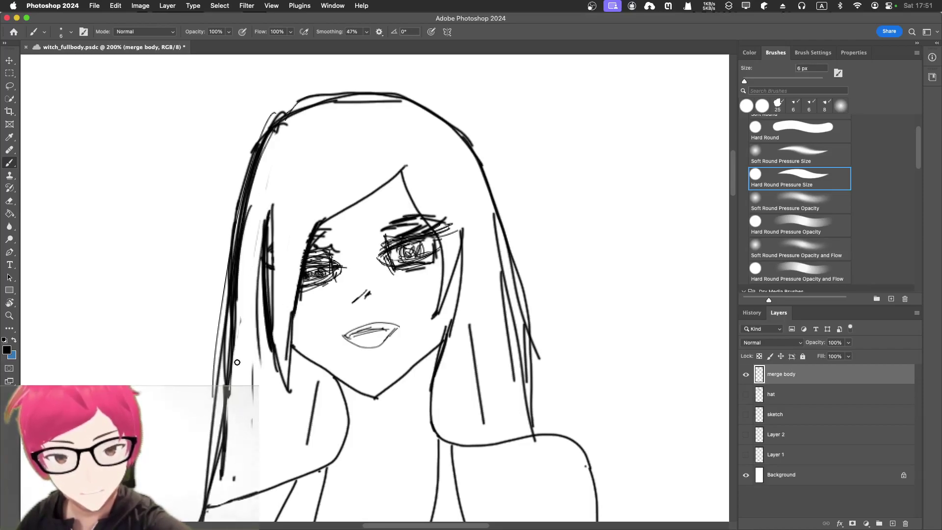
mouse_move(243, 308)
left_mouse_down()
mouse_move(241, 372)
mouse_move(254, 378)
mouse_move(241, 367)
left_mouse_up()
left_click_drag(269, 209, 263, 361)
left_click_drag(262, 287, 263, 391)
mouse_move(269, 345)
left_mouse_down()
mouse_move(283, 403)
mouse_move(289, 368)
left_mouse_up()
Thicken the hair strand beside the cheek and lighten its lower end
key("e")
key("b")
left_click_drag(317, 224, 304, 367)
left_click_drag(300, 290, 301, 368)
key("e")
left_click_drag(288, 333, 290, 365)
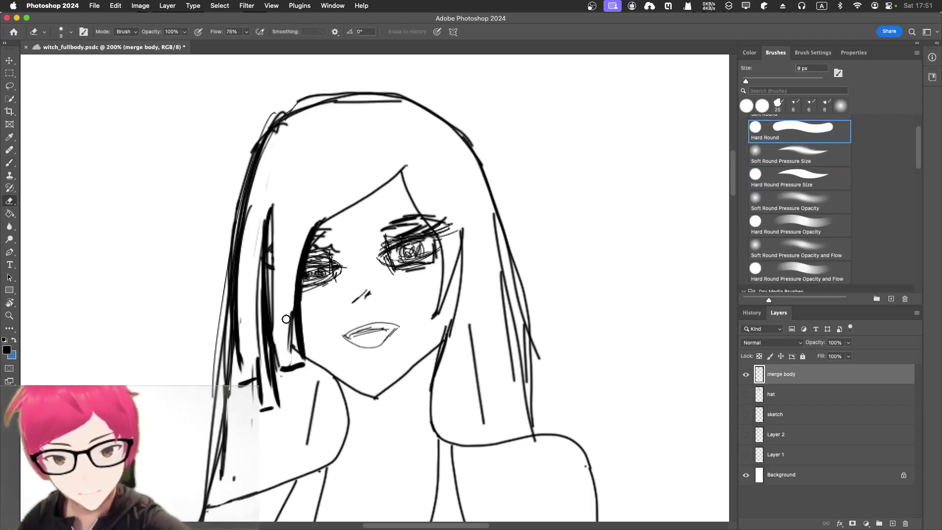
left_click_drag(287, 313, 293, 354)
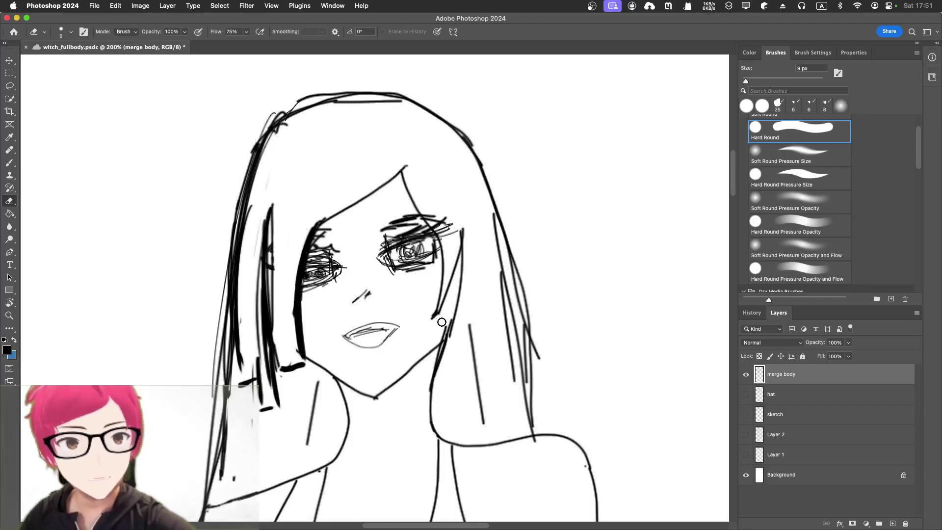
Redraw the right face contour and add bold strands along the right side of the hair
left_click_drag(441, 321, 439, 298)
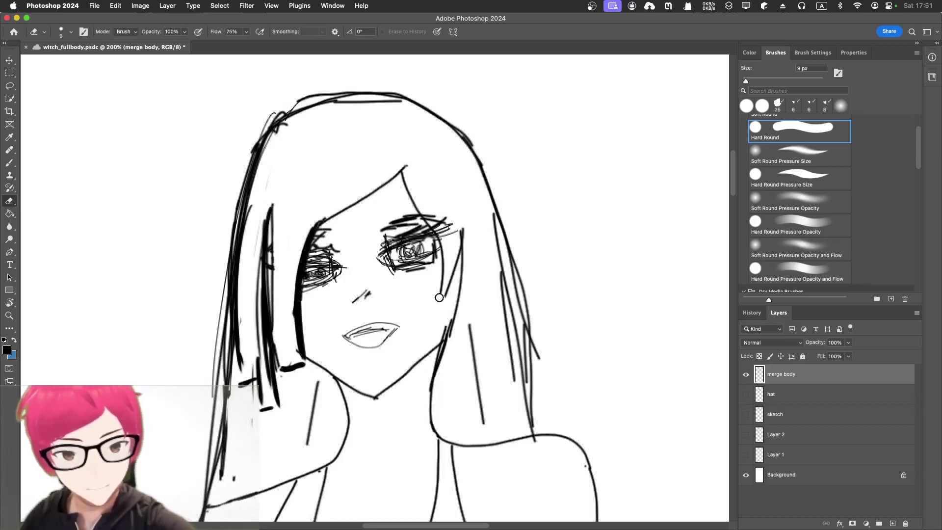
key("b")
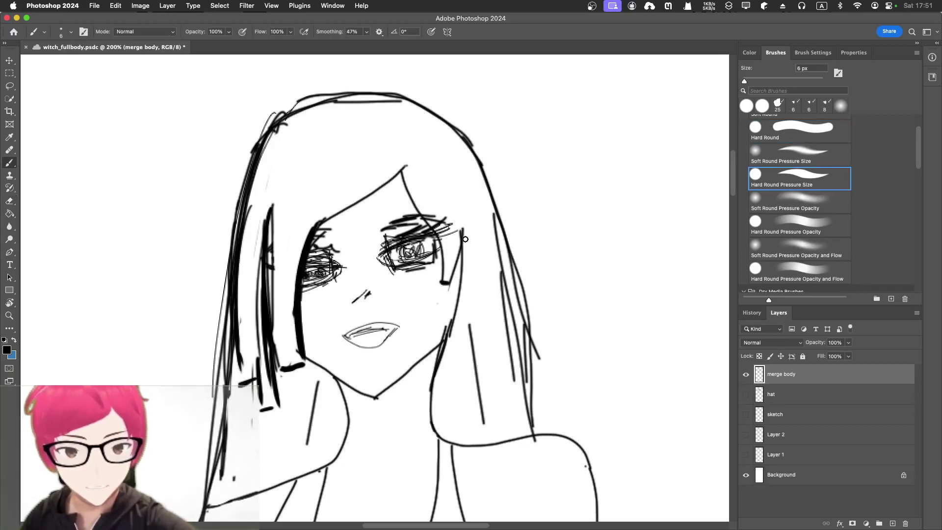
left_click_drag(467, 238, 451, 328)
left_click_drag(483, 221, 471, 327)
left_click_drag(452, 270, 442, 299)
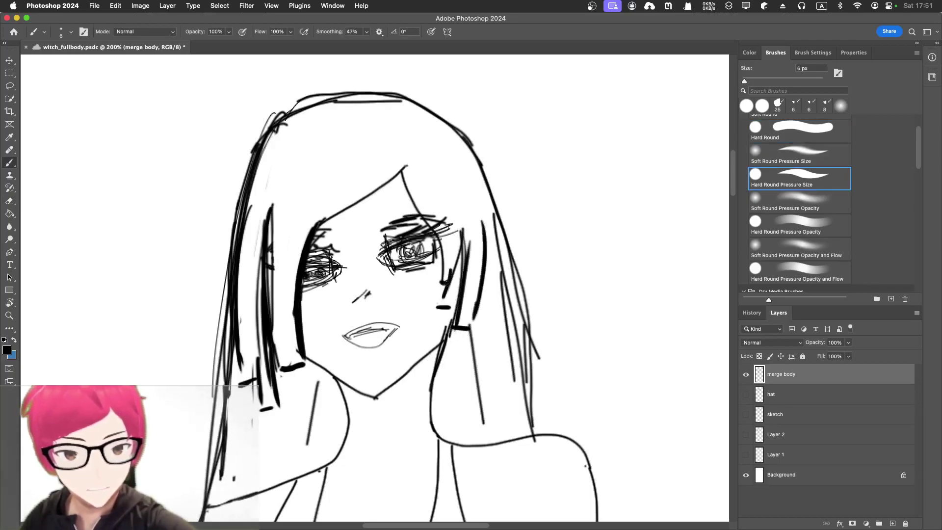
left_click_drag(445, 264, 439, 305)
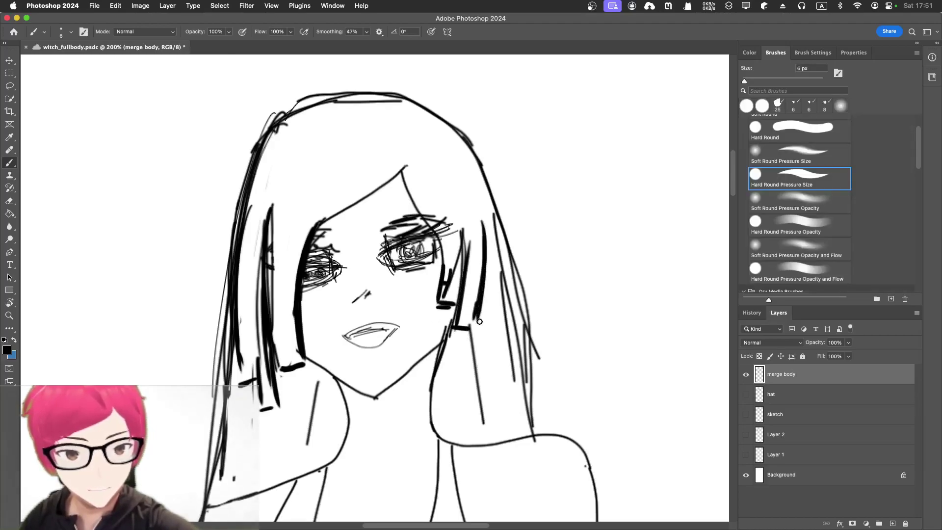
mouse_move(482, 273)
left_mouse_down()
mouse_move(471, 328)
mouse_move(504, 342)
left_mouse_up()
left_click_drag(494, 248, 501, 333)
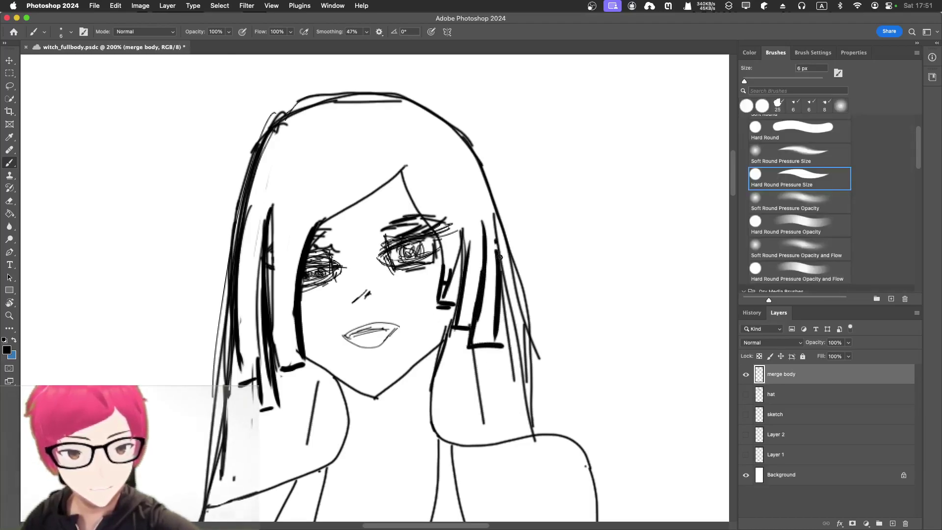
Erase the stray strokes on top of the head and along the right hair edge
key("e")
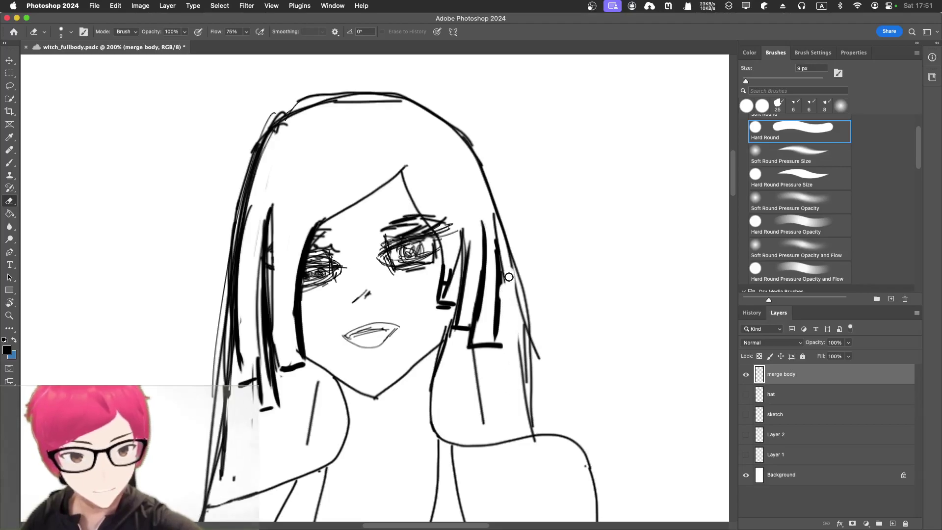
mouse_move(508, 276)
left_mouse_down()
mouse_move(512, 374)
mouse_move(538, 328)
mouse_move(539, 302)
left_mouse_up()
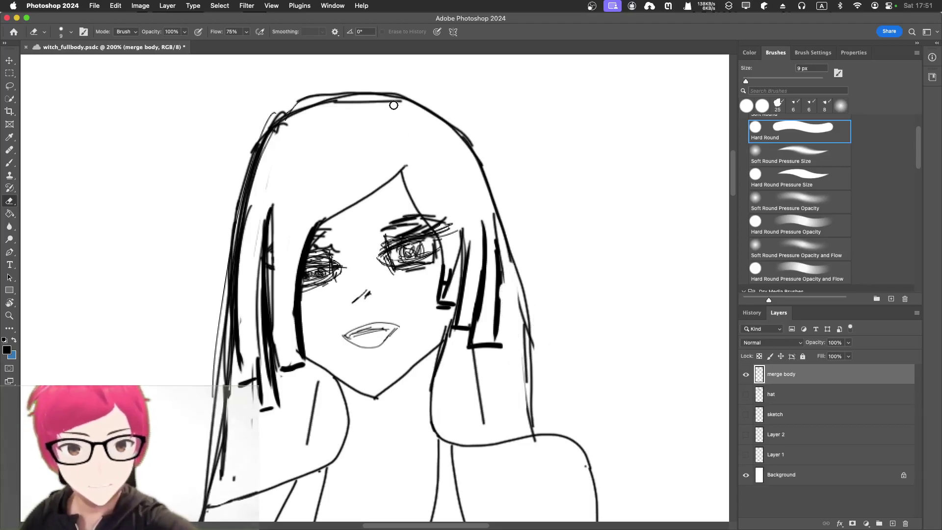
mouse_move(394, 105)
left_mouse_down()
mouse_move(283, 127)
mouse_move(259, 179)
left_mouse_up()
mouse_move(294, 125)
left_mouse_down()
mouse_move(325, 105)
mouse_move(389, 99)
mouse_move(468, 136)
left_mouse_up()
Redraw the top and right side of the head as one bold 6 px outline
key("b")
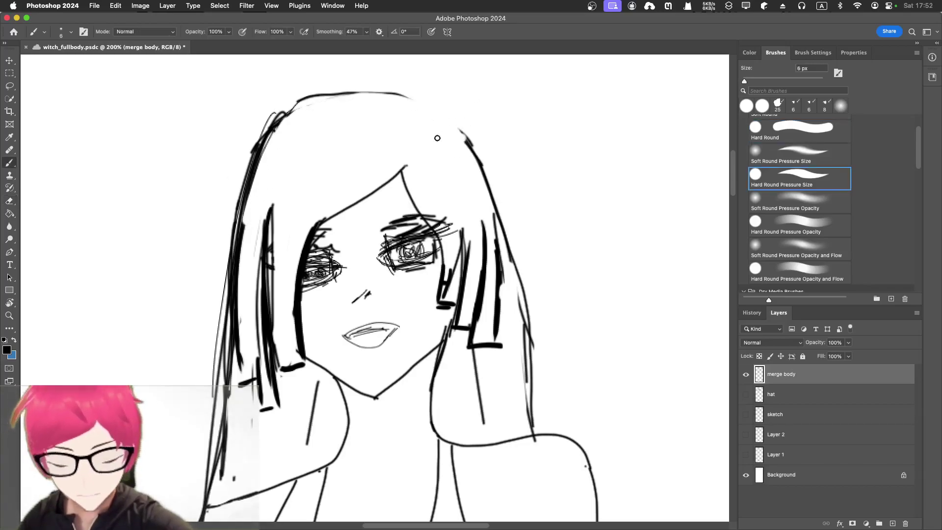
mouse_move(274, 120)
left_mouse_down()
mouse_move(295, 103)
mouse_move(373, 86)
mouse_move(436, 102)
mouse_move(479, 141)
mouse_move(484, 174)
mouse_move(471, 167)
mouse_move(466, 139)
mouse_move(479, 140)
mouse_move(482, 169)
left_mouse_up()
key("e")
key("b")
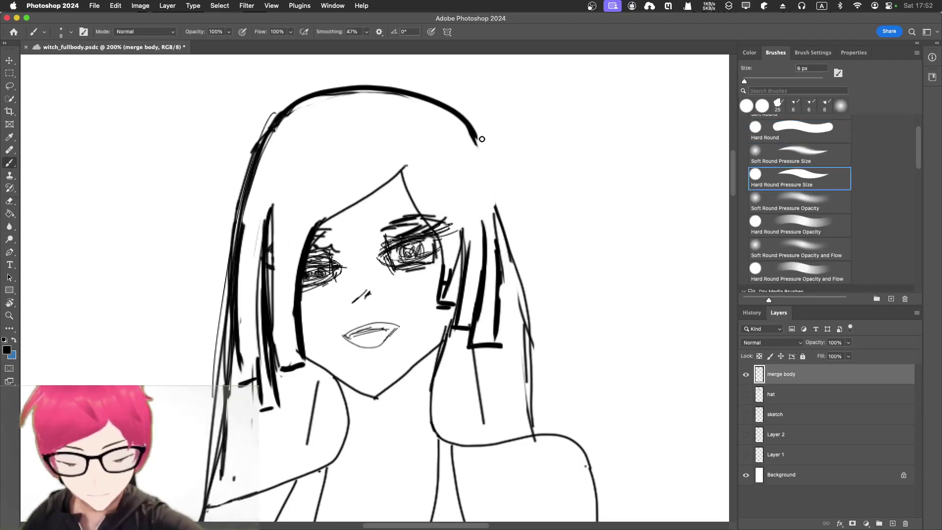
left_click_drag(473, 132, 511, 247)
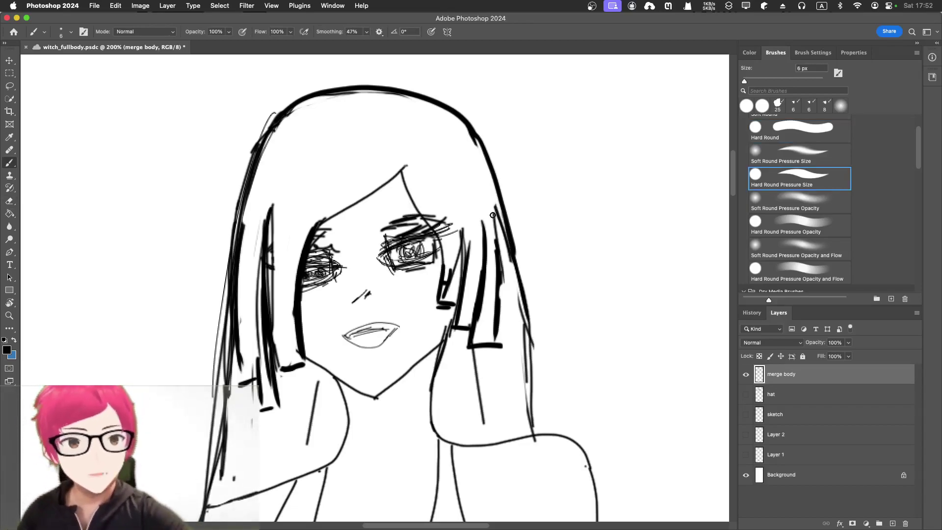
Erase the old jaw line and retrace the left and right jaw lines with a 4 px brush
key("e")
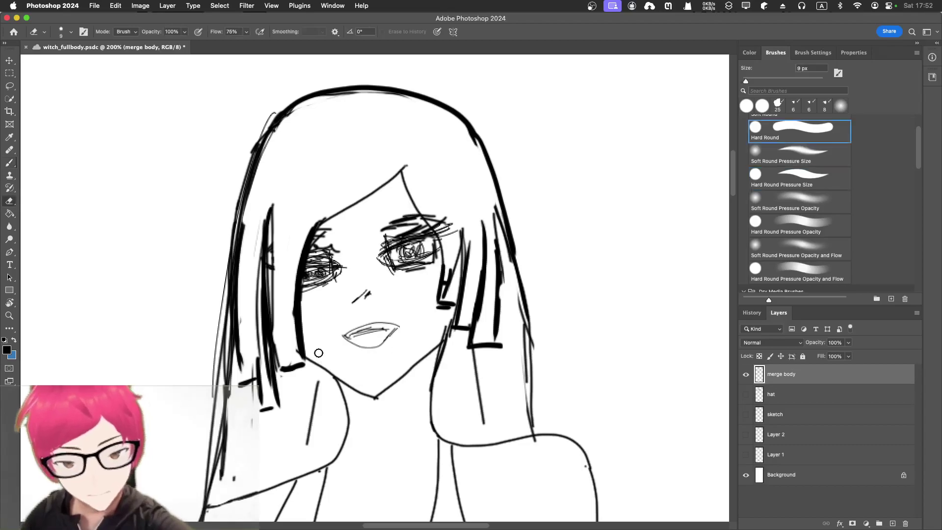
mouse_move(309, 354)
left_mouse_down()
mouse_move(383, 409)
mouse_move(388, 396)
left_mouse_up()
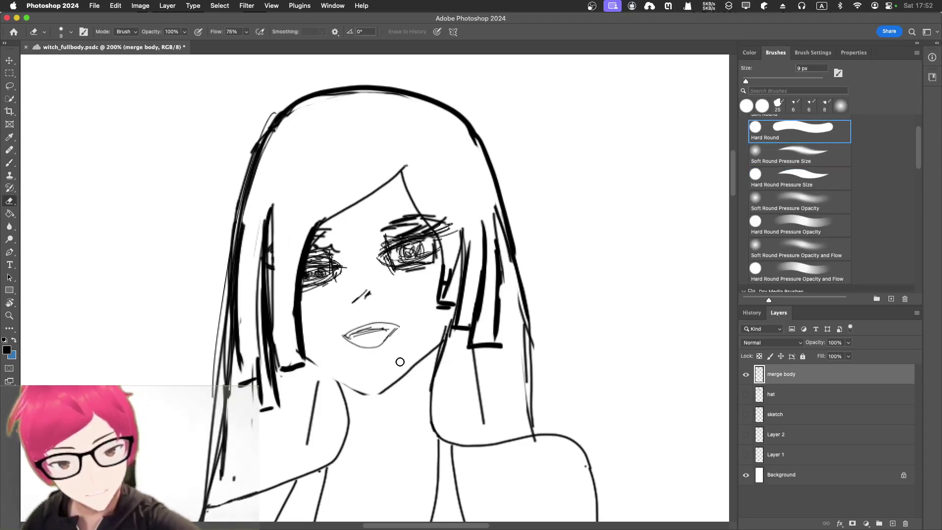
key("b")
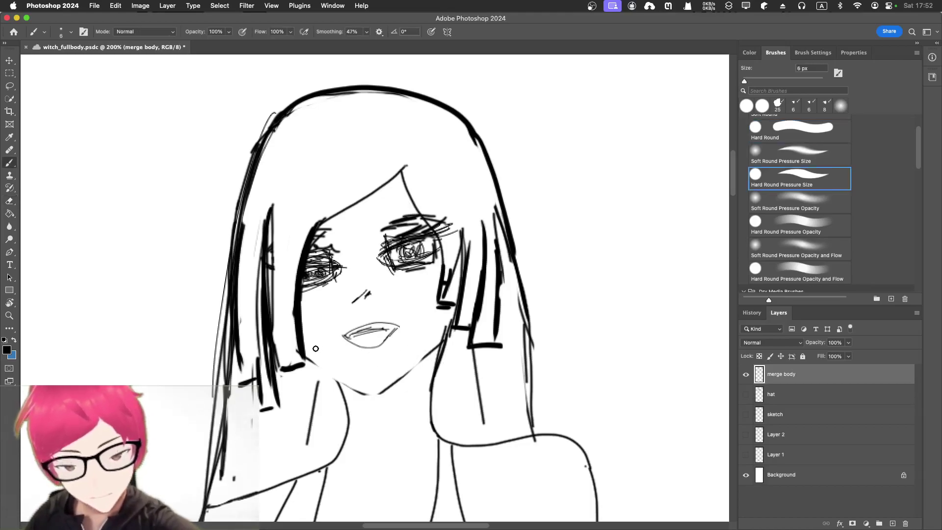
key("bracketleft")
key("bracketleft")
left_click_drag(306, 361, 377, 396)
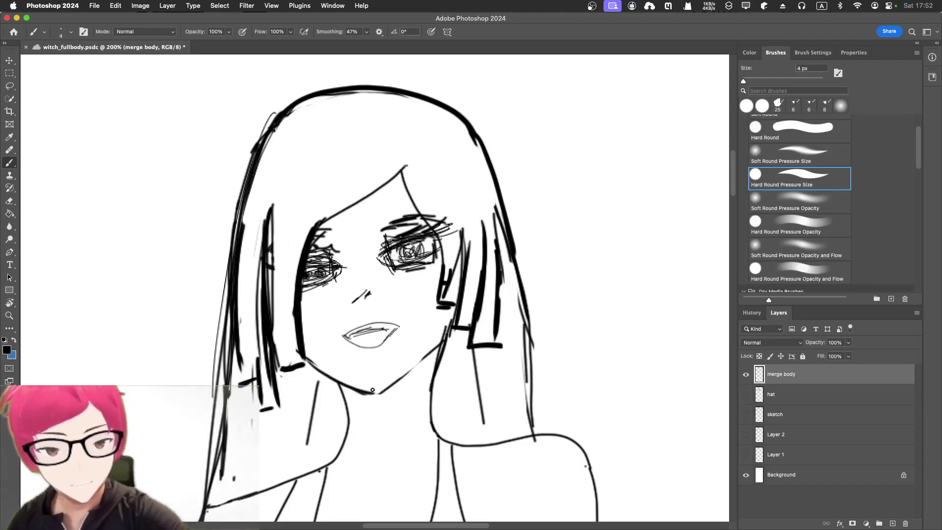
left_click_drag(372, 395, 439, 350)
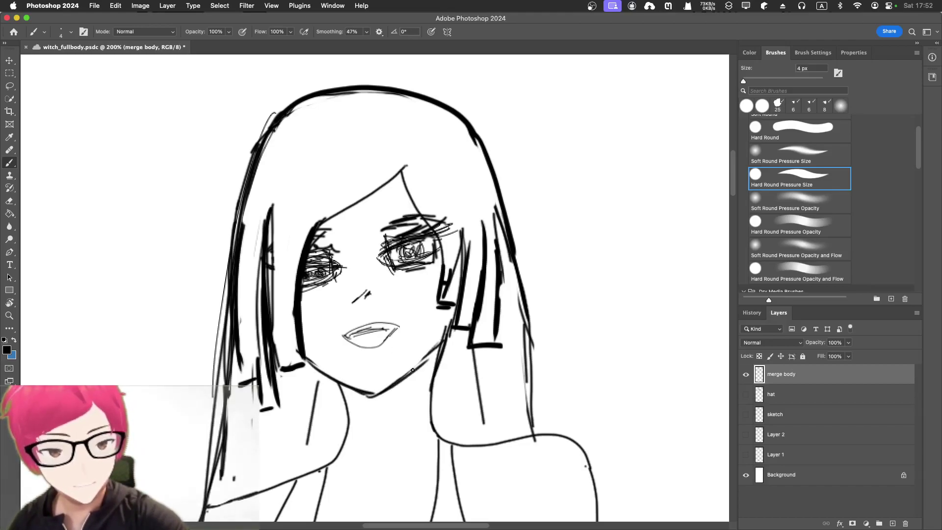
key("e")
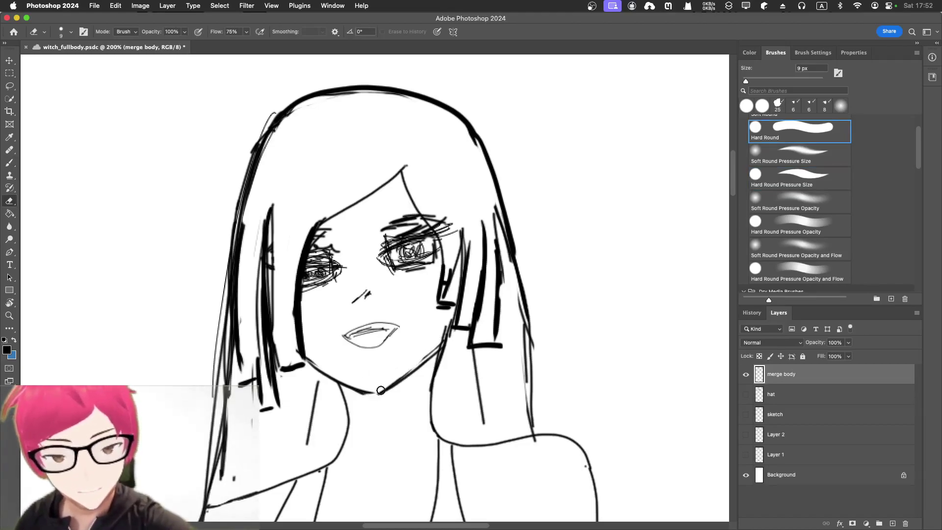
Zoom out to 50% to view the whole witch figure
key("super+minus")
key("super+minus")
key("super+minus")
key("super+minus")
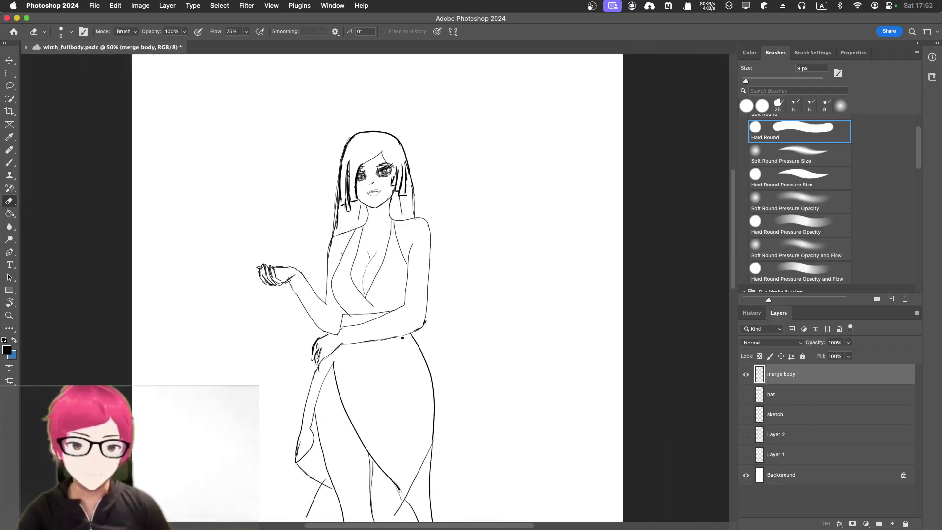
scroll(398, 331, "down", 3)
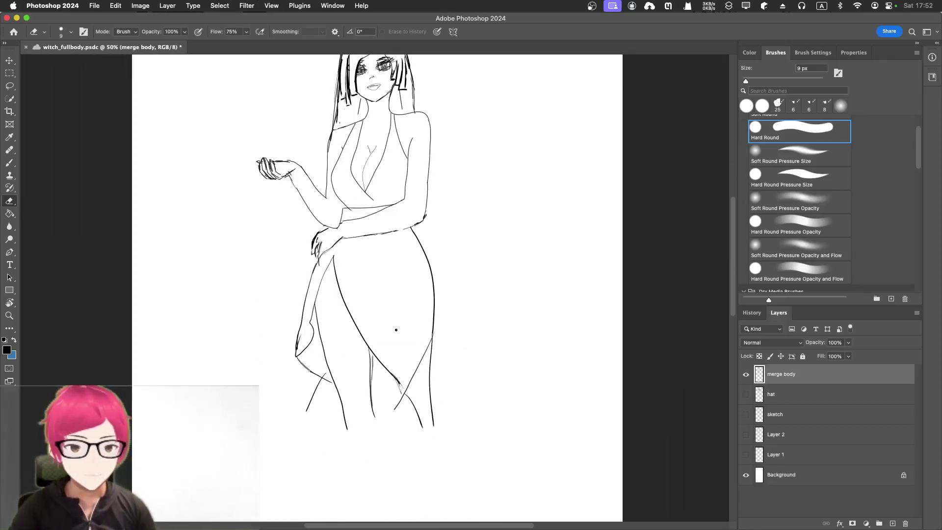
scroll(398, 331, "down", 1)
scroll(398, 331, "down", 3)
scroll(398, 376, "up", 5)
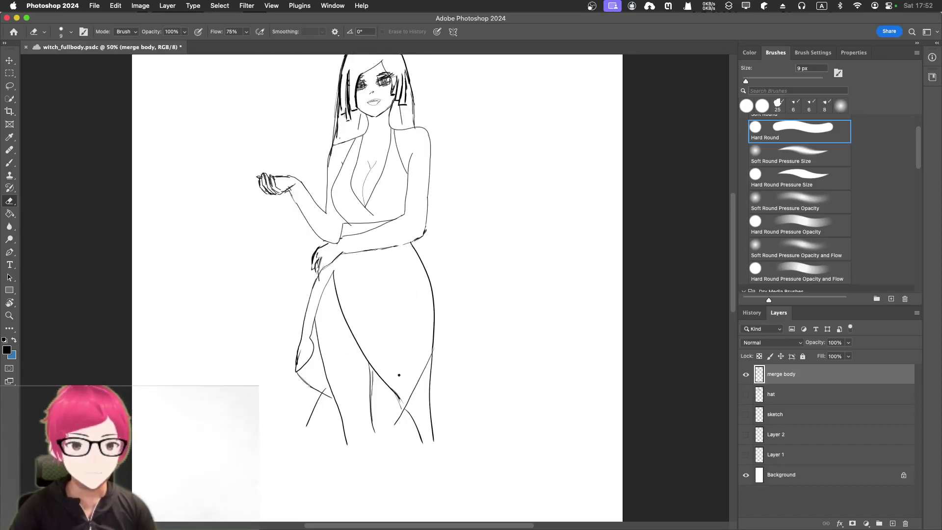
scroll(457, 318, "up", 3)
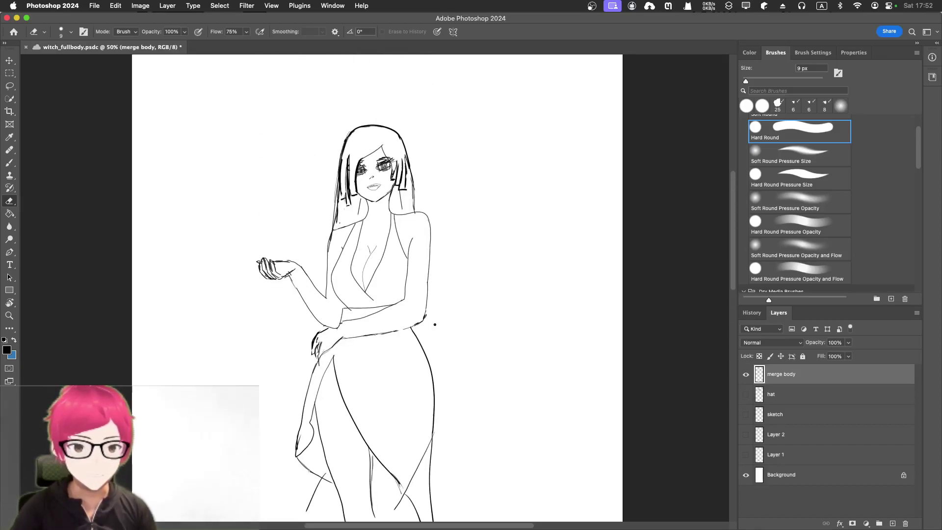
scroll(436, 321, "down", 2)
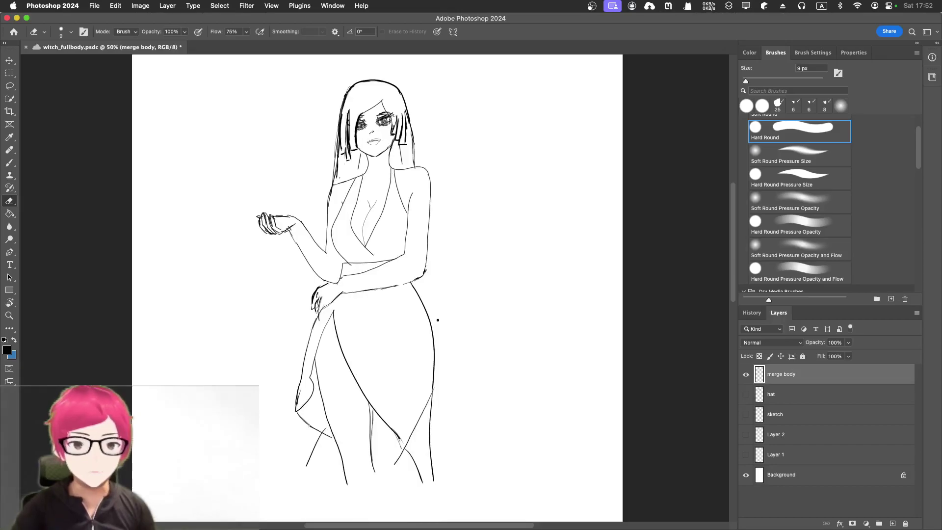
scroll(422, 344, "down", 1)
scroll(422, 344, "down", 2)
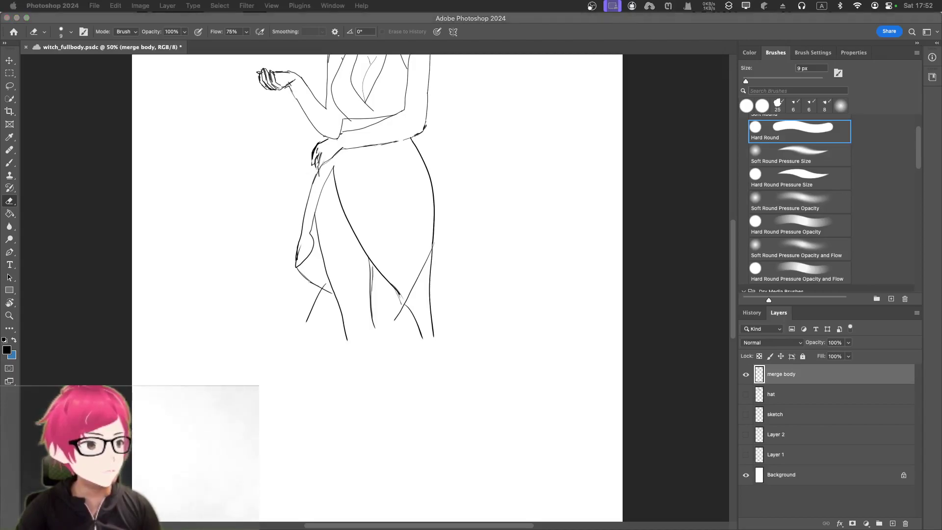
scroll(383, 294, "down", 2)
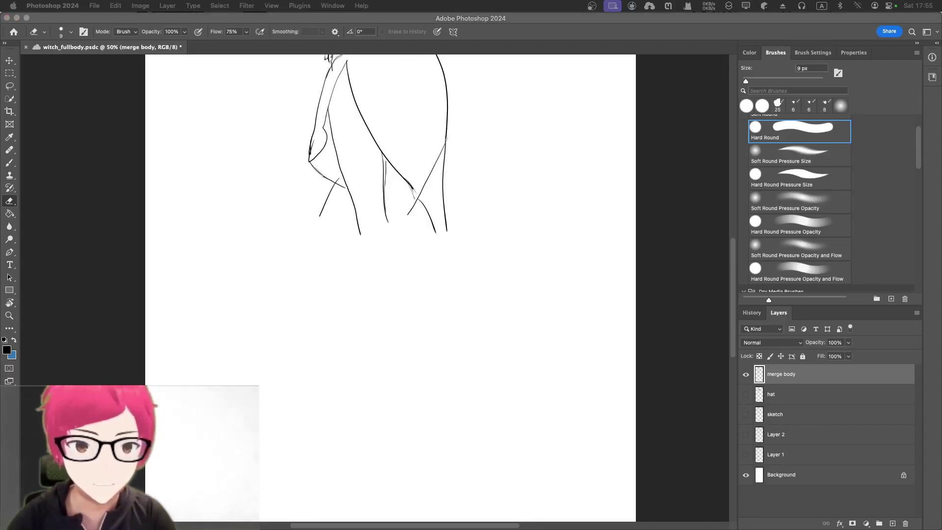
Erase the bottom of the inner leg line and undo the trial brush strokes
left_click(335, 301)
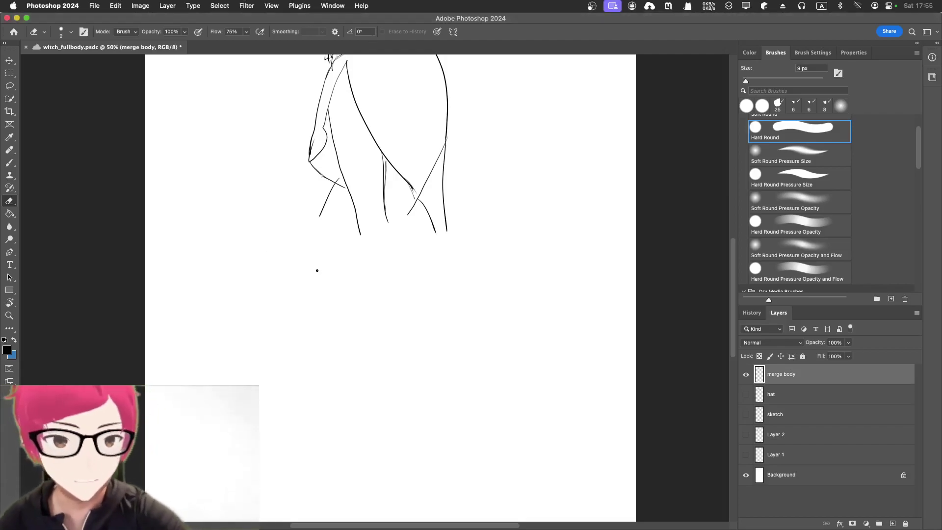
key("b")
left_click_drag(254, 230, 231, 269)
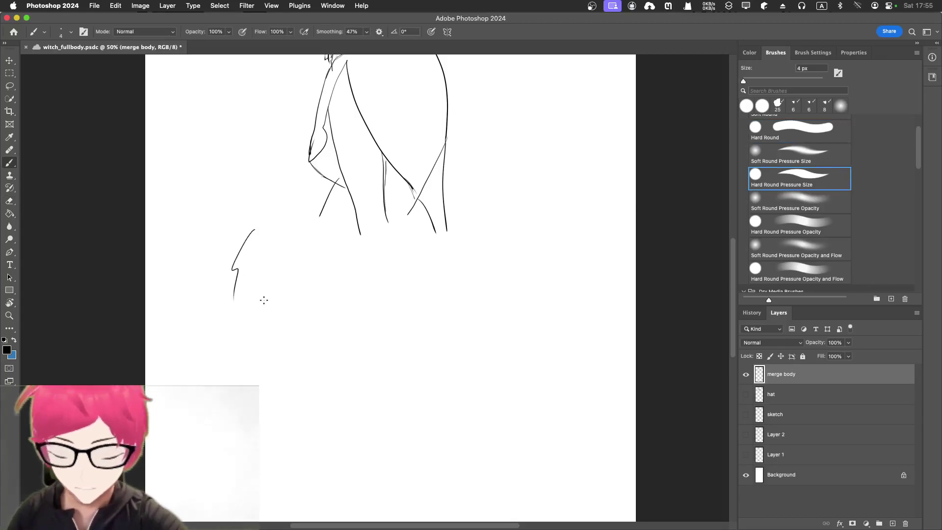
key("super+z")
key("e")
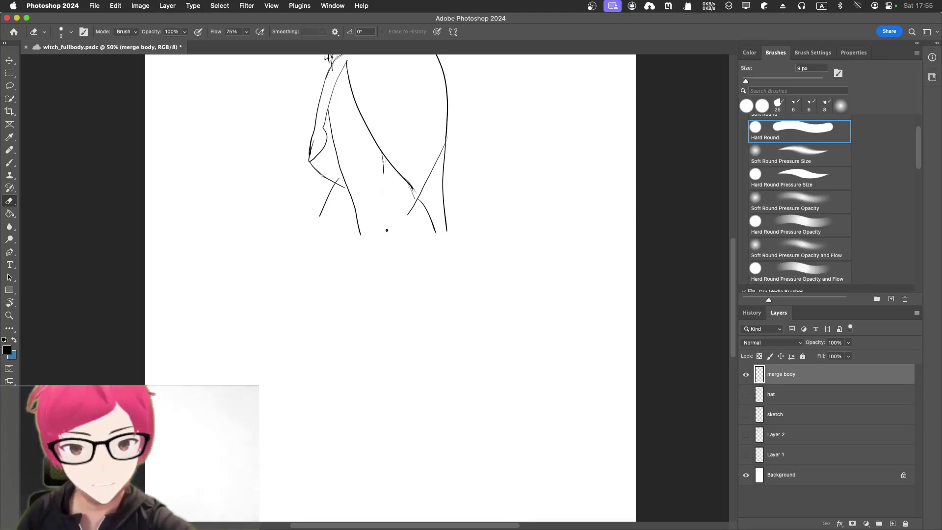
key("b")
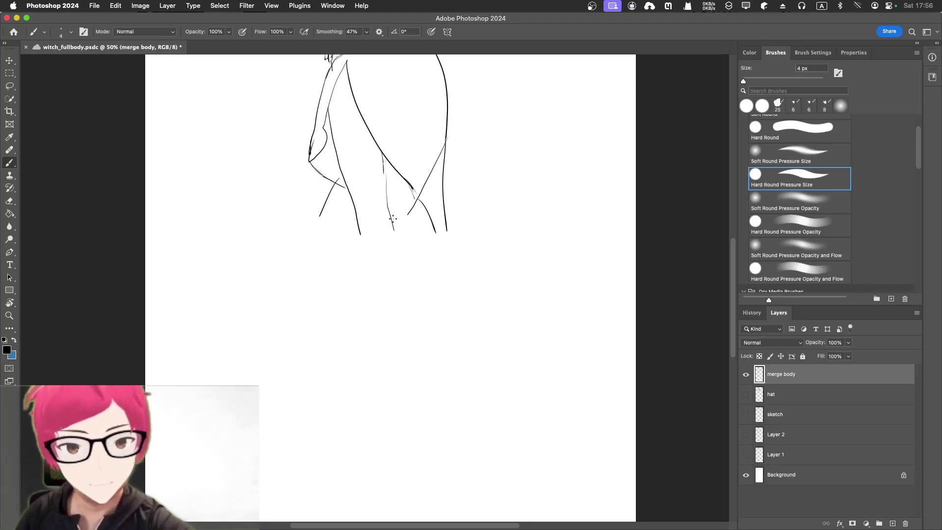
key("ctrl+z")
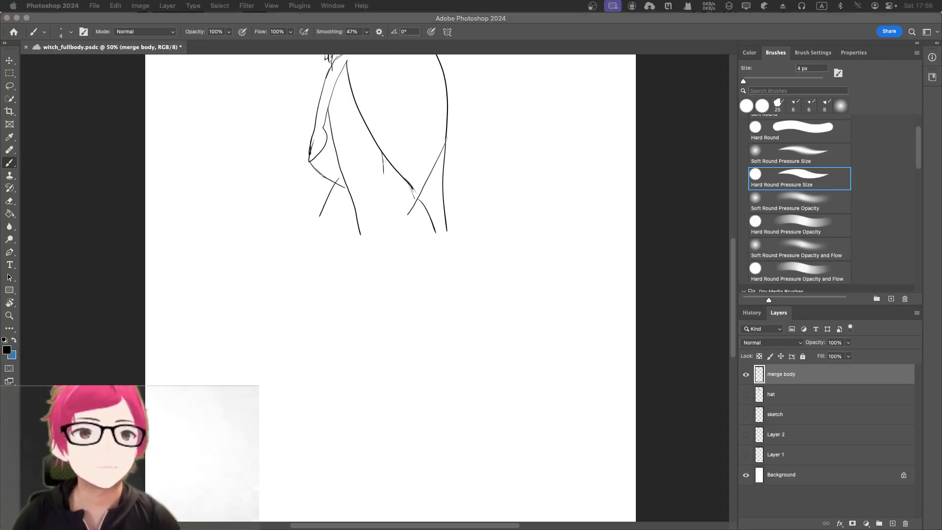
Extend both leg lines below the hem with 75% smoothing and save the drawing
left_click(357, 234)
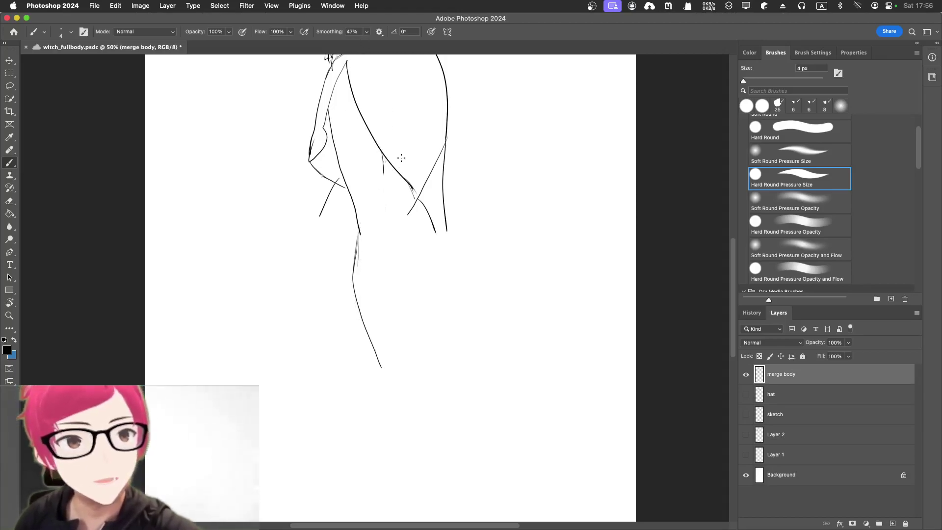
mouse_move(383, 167)
left_mouse_down()
mouse_move(382, 154)
mouse_move(383, 188)
left_mouse_up()
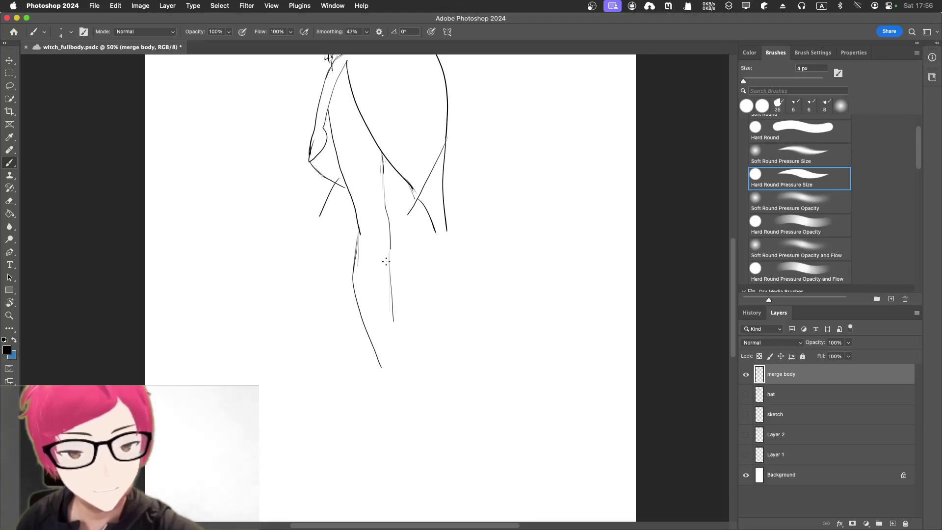
left_click_drag(366, 32, 377, 46)
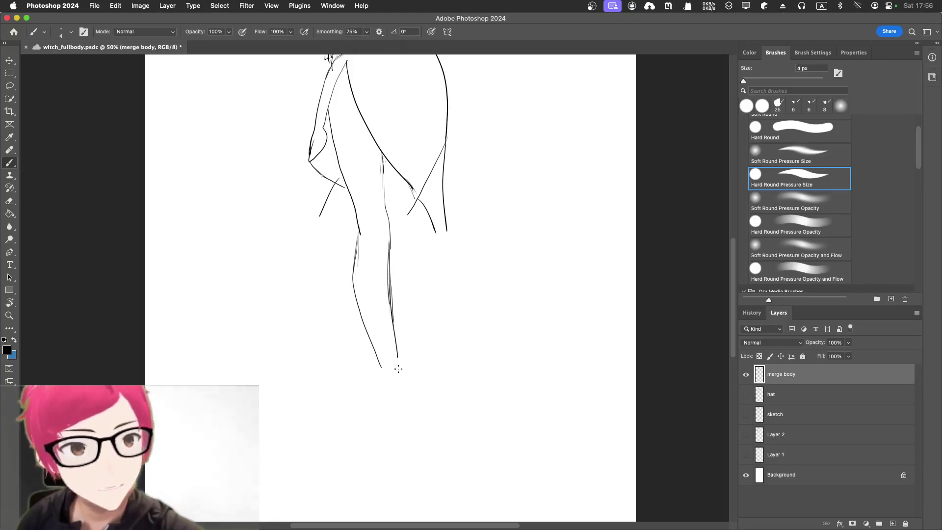
left_click_drag(399, 391, 399, 409)
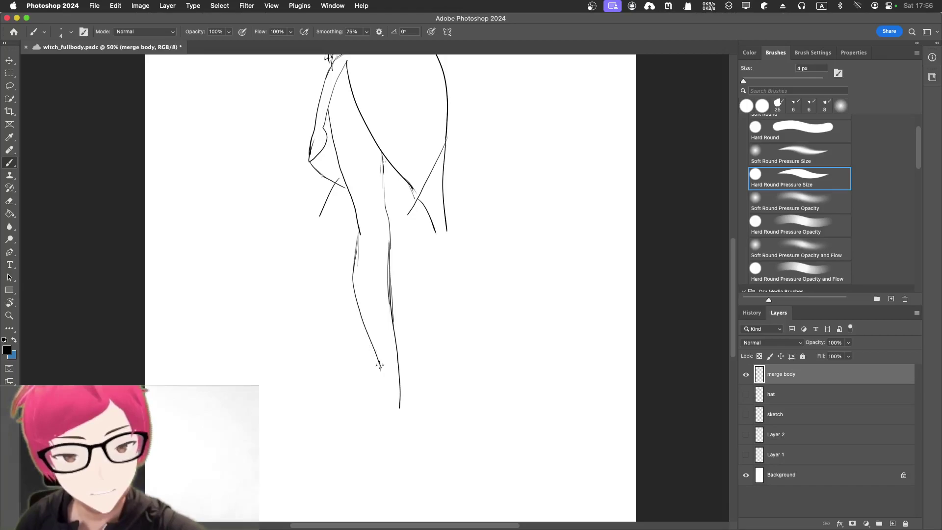
left_click_drag(376, 358, 381, 372)
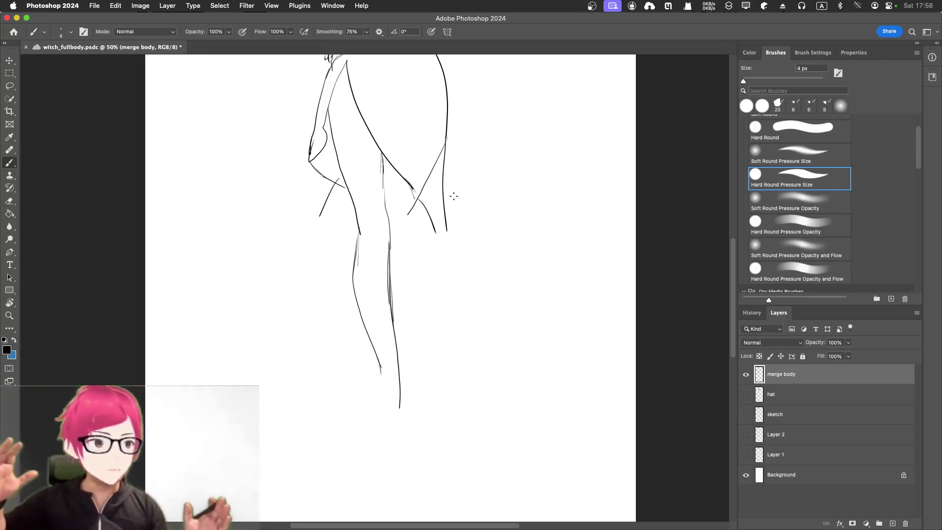
key("ctrl+s")
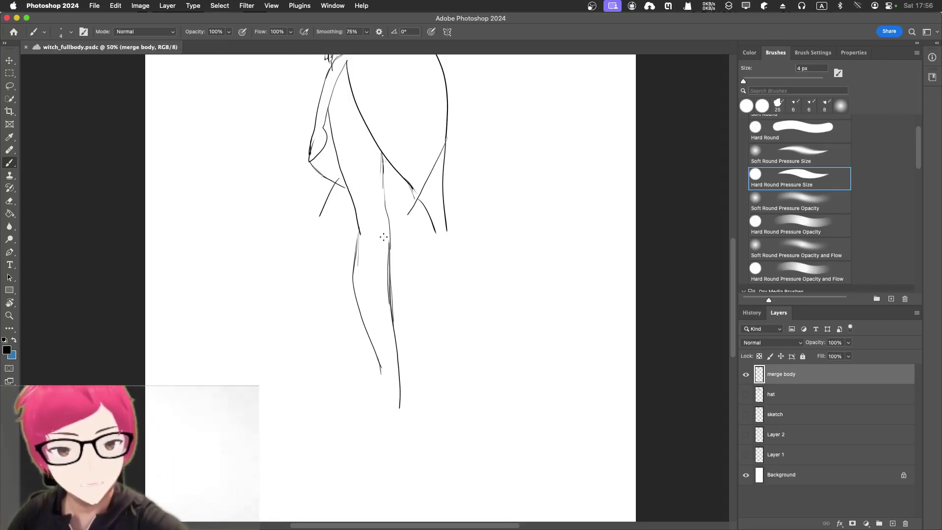
Carry the lower-leg lines further down toward the ankles
left_click(390, 235)
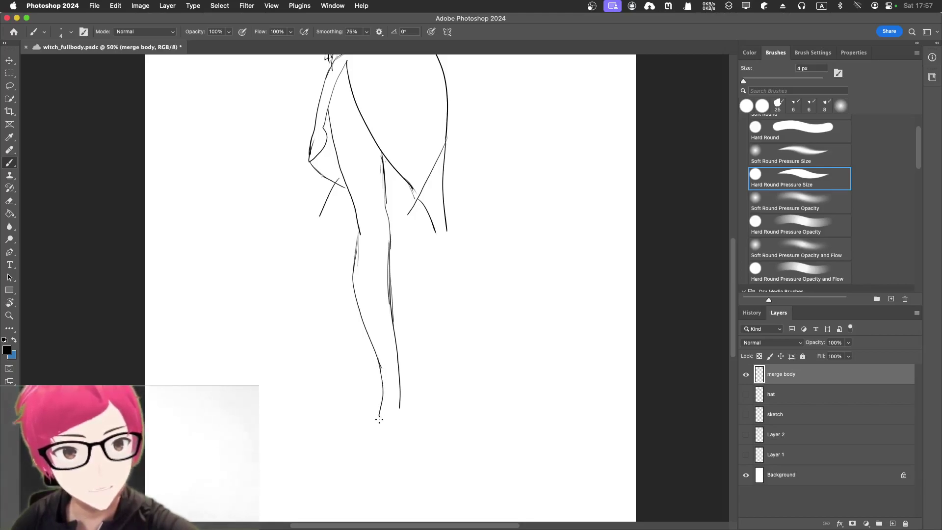
left_click_drag(382, 429, 381, 446)
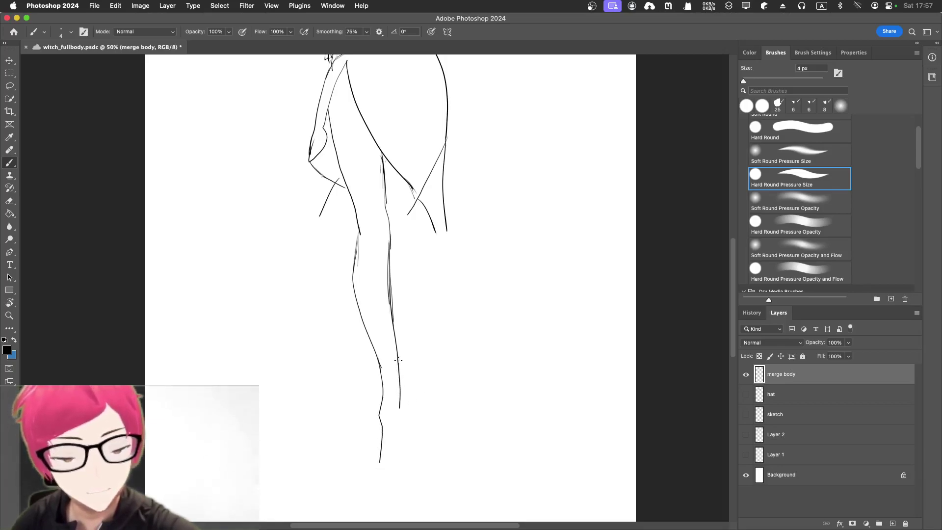
left_click_drag(398, 359, 403, 403)
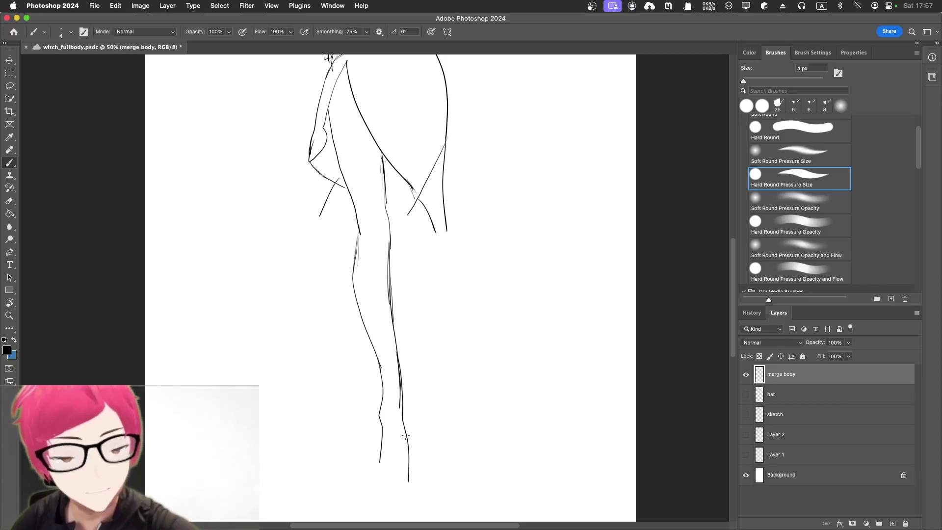
left_click_drag(403, 425, 408, 482)
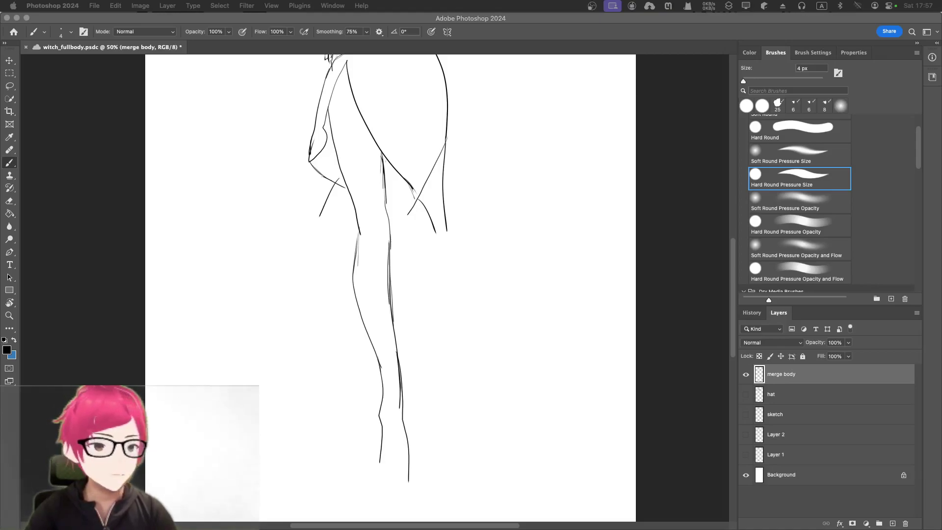
Draw the pointed foot outline at the bottom of the leg, undoing a stray mark
left_click(381, 397)
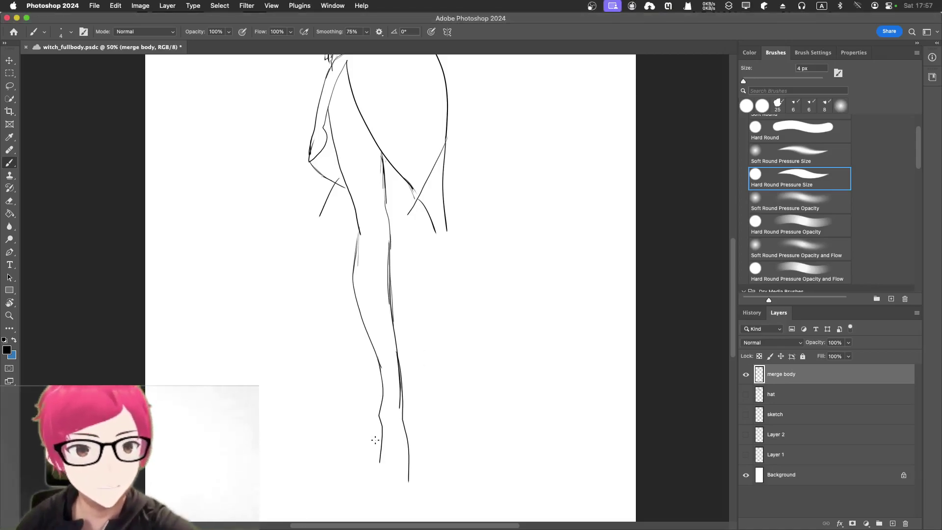
left_click_drag(379, 460, 377, 476)
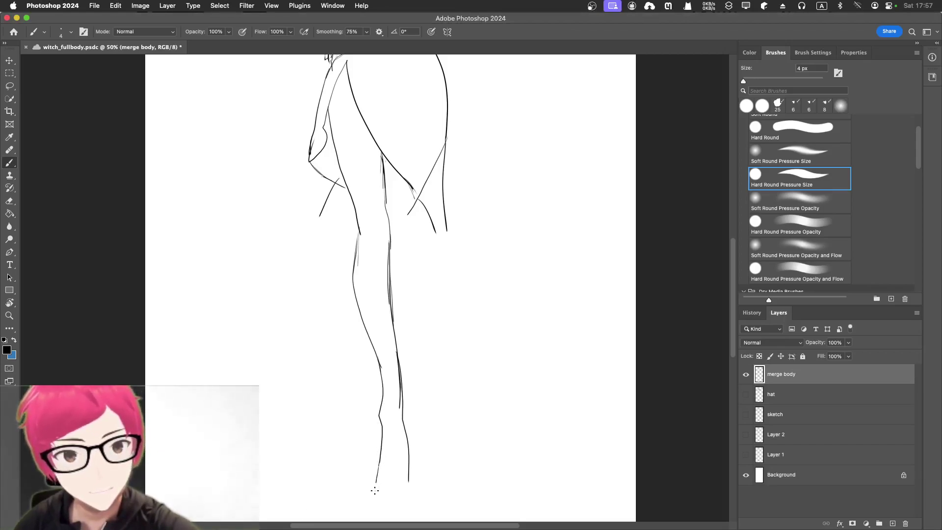
left_click_drag(376, 493, 382, 501)
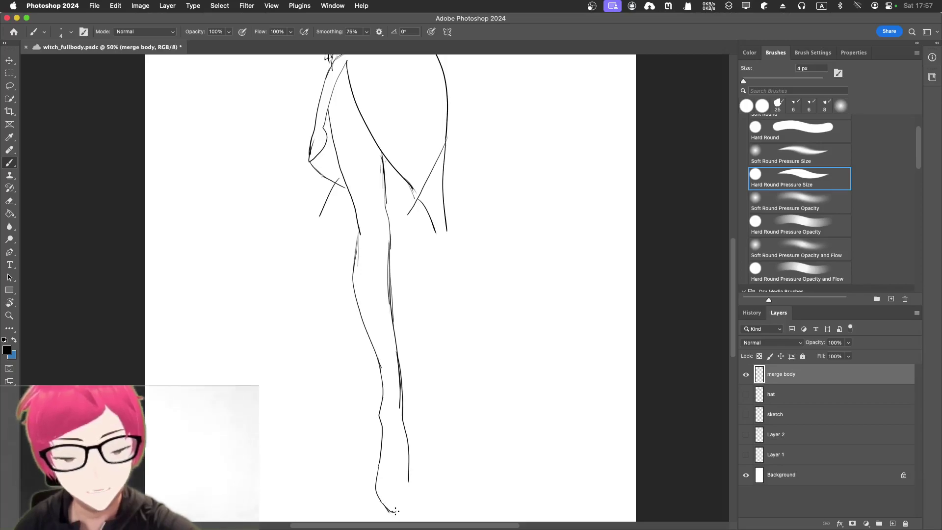
left_click_drag(394, 509, 404, 502)
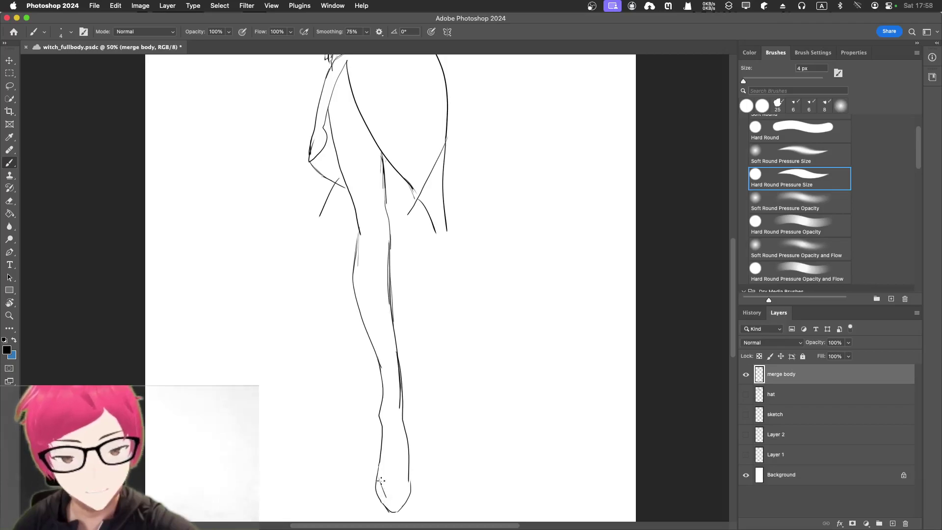
key("super+z")
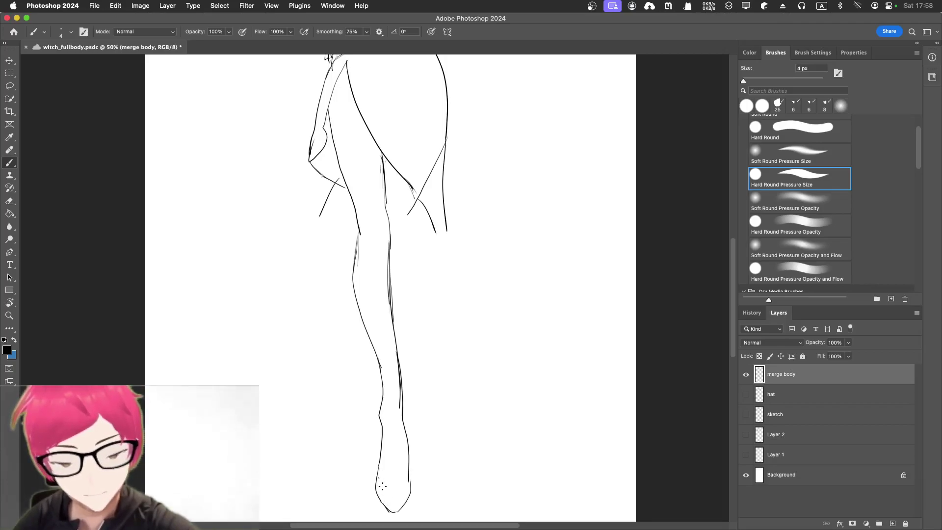
left_click_drag(378, 481, 395, 497)
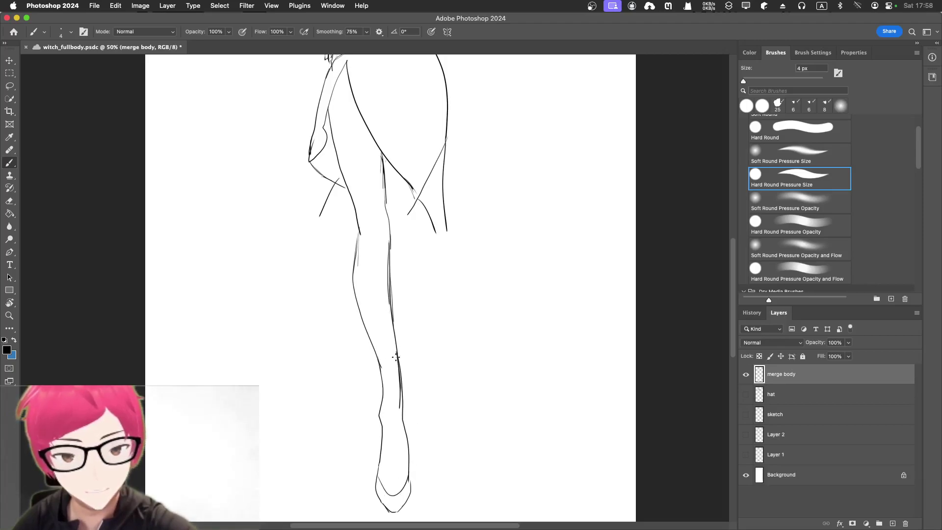
Erase the doubled calf strokes and a stray leg mark with an enlarged eraser
key("e")
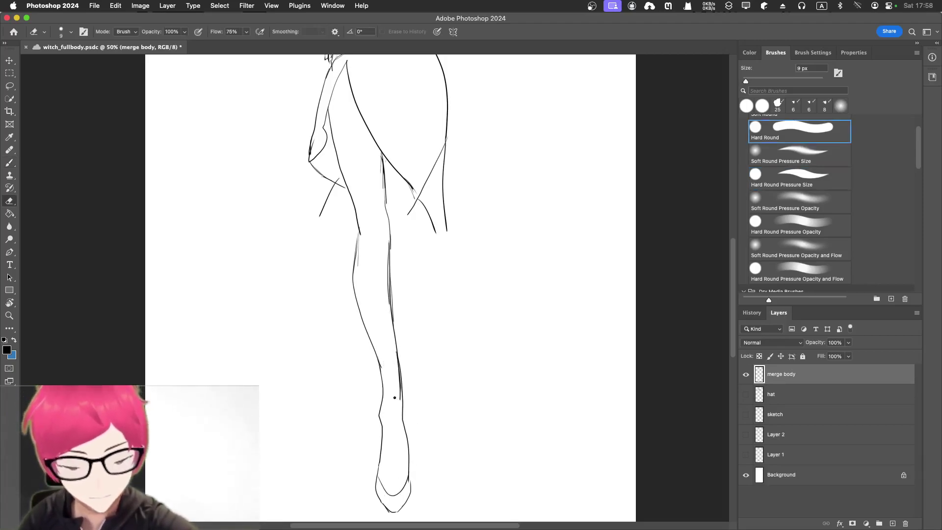
key("bracketright")
key("bracketright")
key("bracketright")
left_click_drag(397, 398, 392, 350)
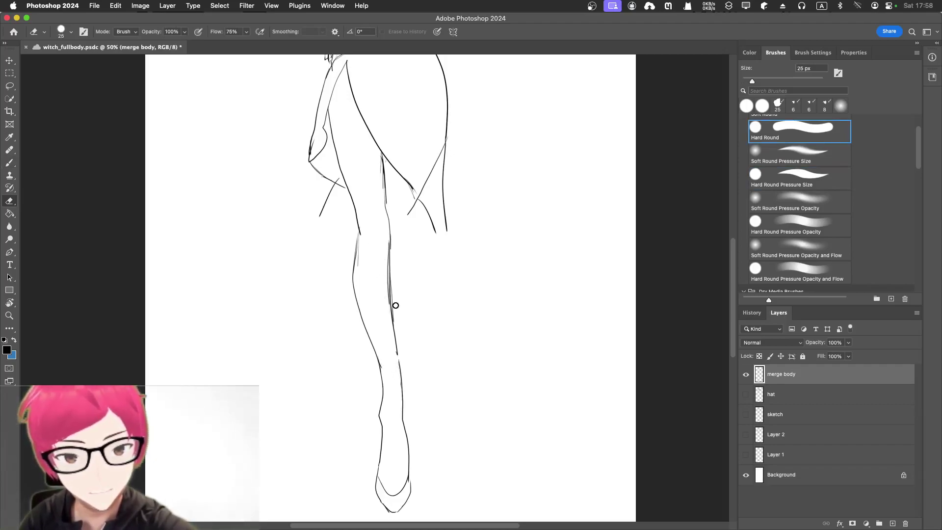
left_click_drag(393, 304, 393, 309)
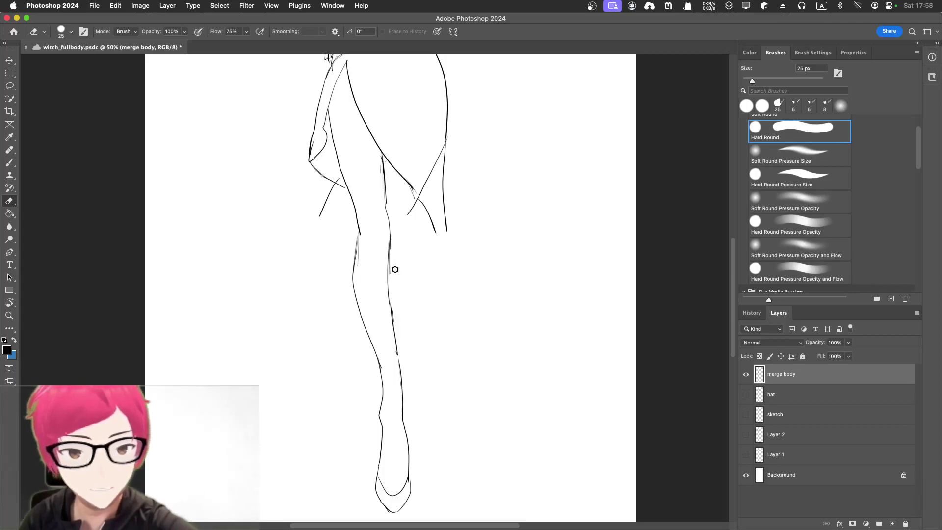
left_click_drag(362, 242, 362, 242)
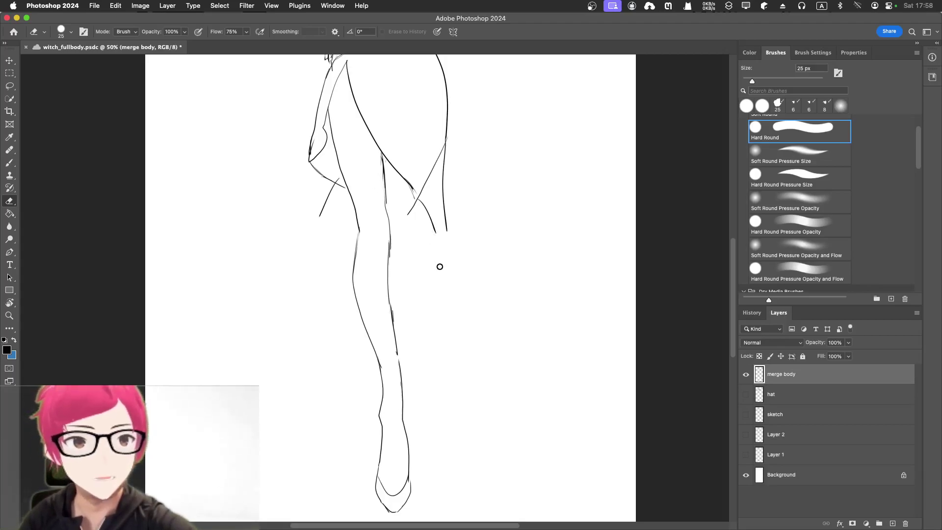
Undo the last short stroke and lower the brush smoothing to 43%
key("b")
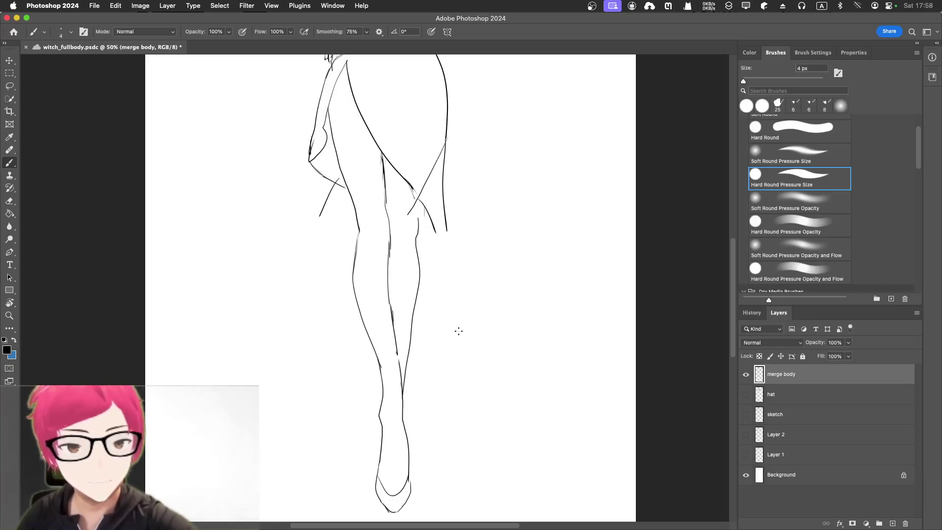
key("super+z")
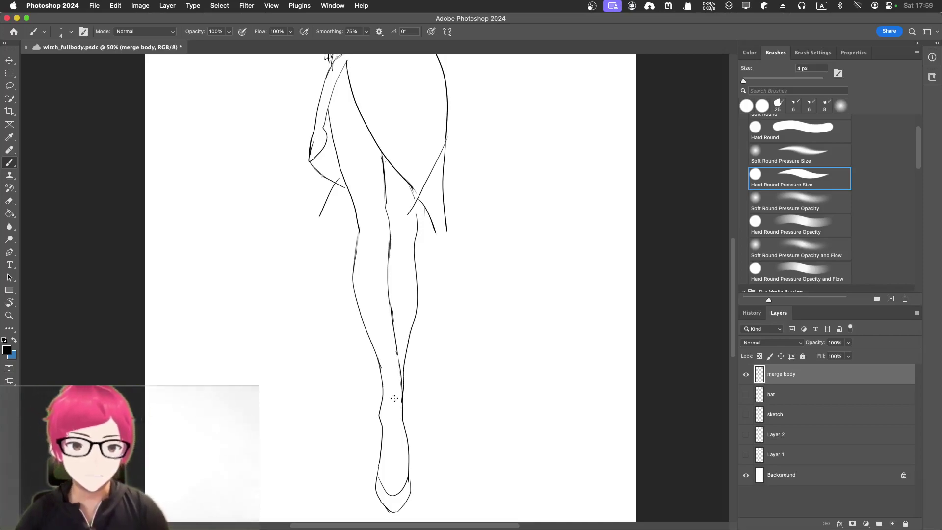
left_click(366, 32)
left_click_drag(369, 43, 352, 43)
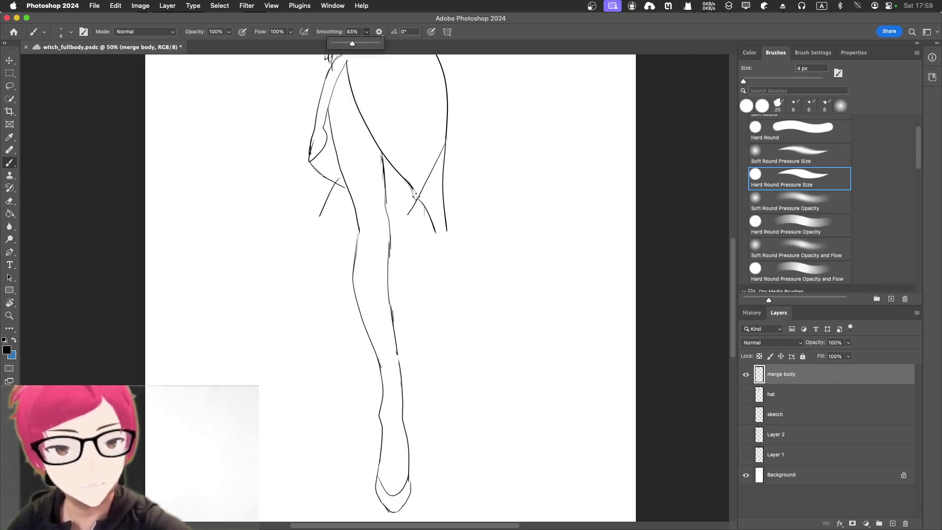
left_click(416, 221)
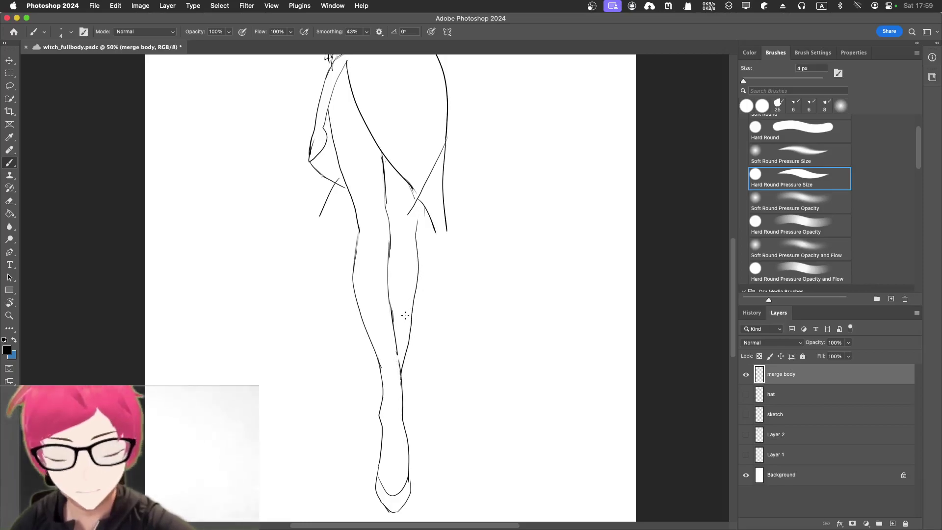
Erase the old part of the right calf line, returning to the thin brush afterward
key("e")
left_click_drag(411, 324, 406, 361)
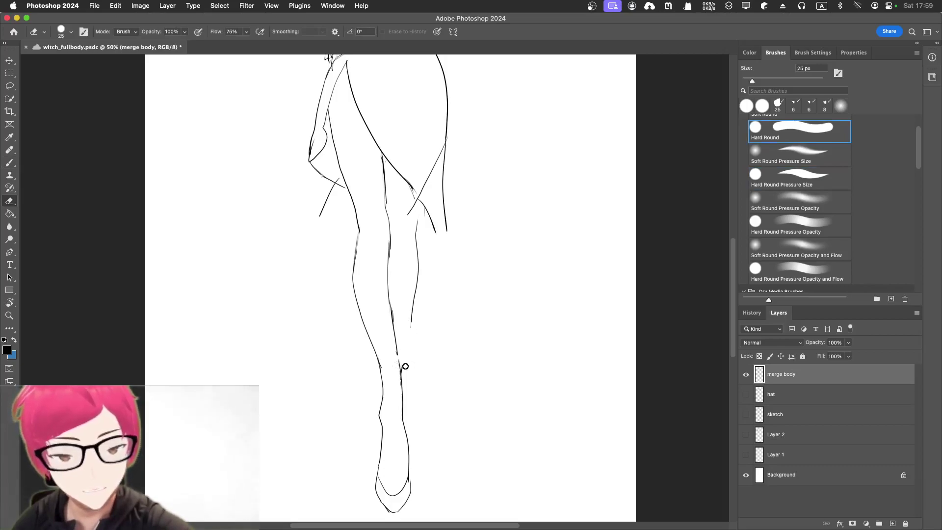
key("b")
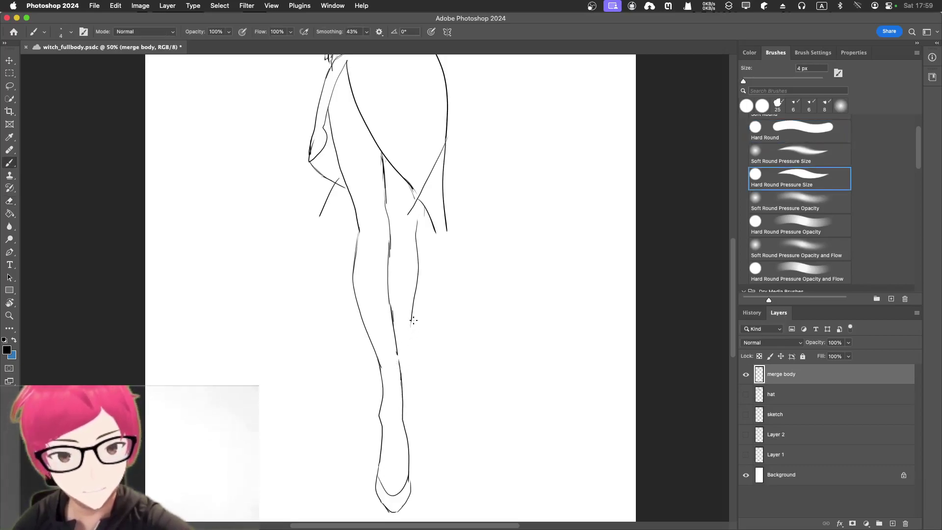